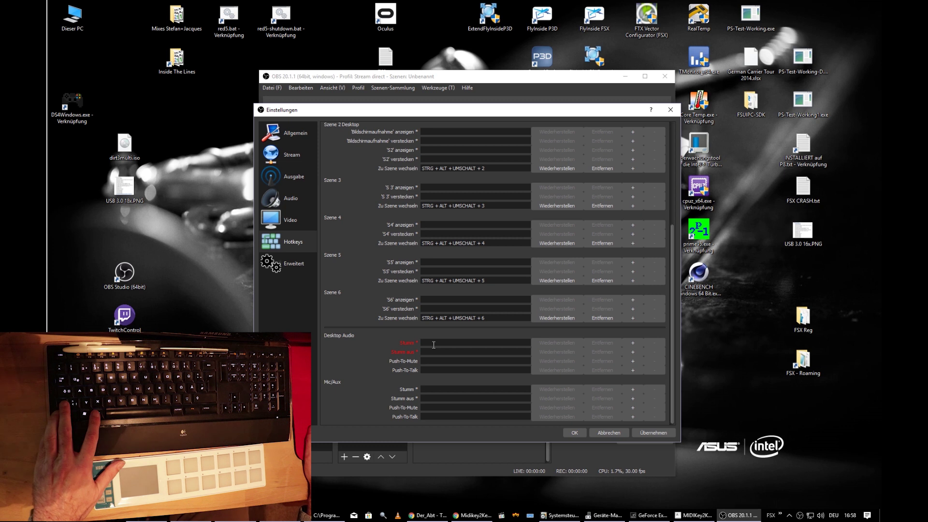
- Assign Ctrl+Alt+Shift+S to both Desktop Audio mute and unmute hotkeys and confirm the settings
key("ctrl+shift")
key("ctrl+alt+shift+s")
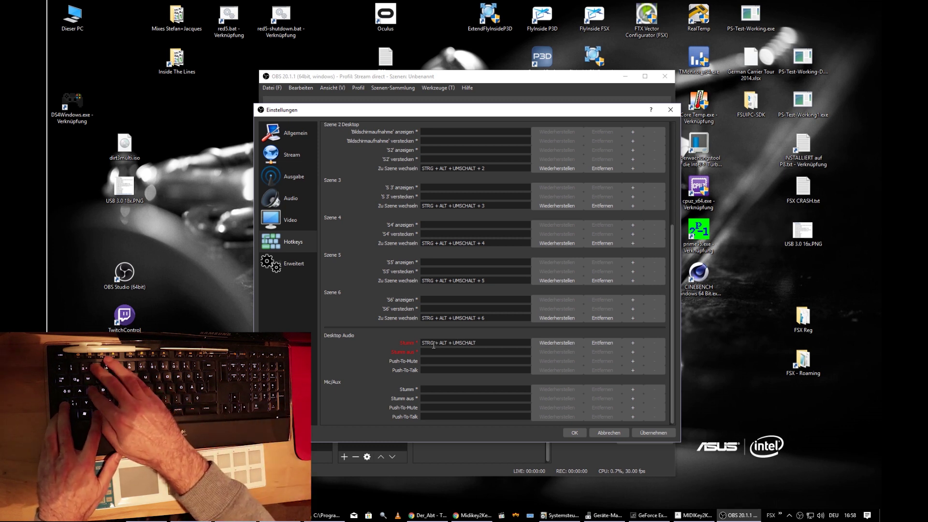
left_click(435, 351)
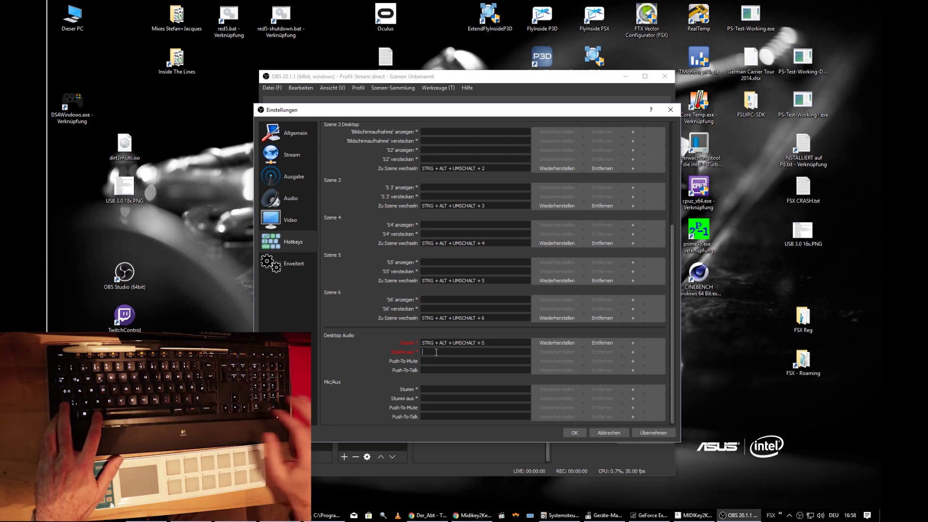
key("ctrl+alt+shift")
key("ctrl+alt+shift+s")
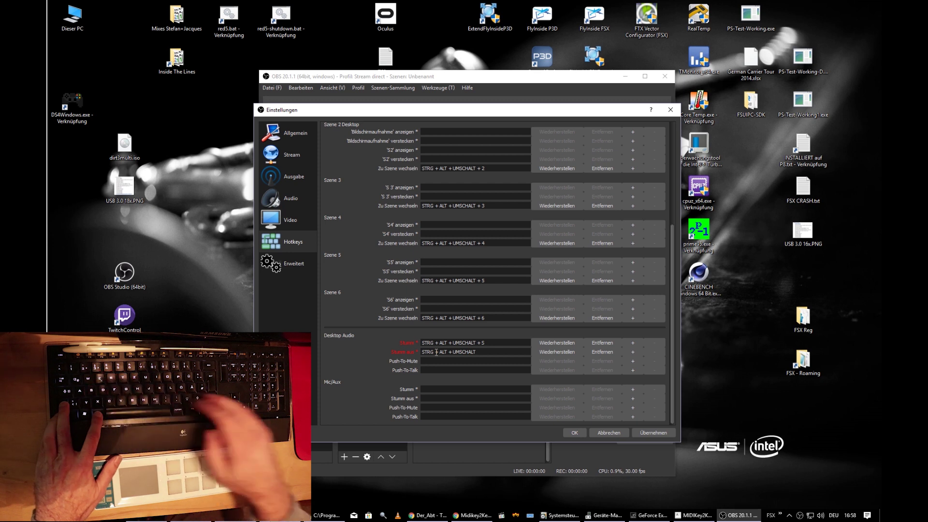
left_click(575, 432)
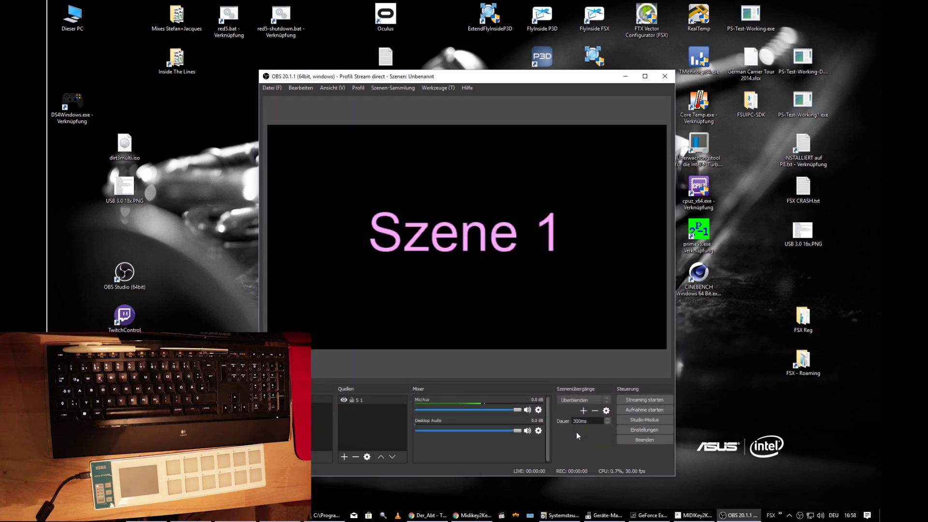
- Cycle OBS through Szene 2 to Szene 6 and back to Szene 1 with the pads
key("ctrl+alt+shift+2")
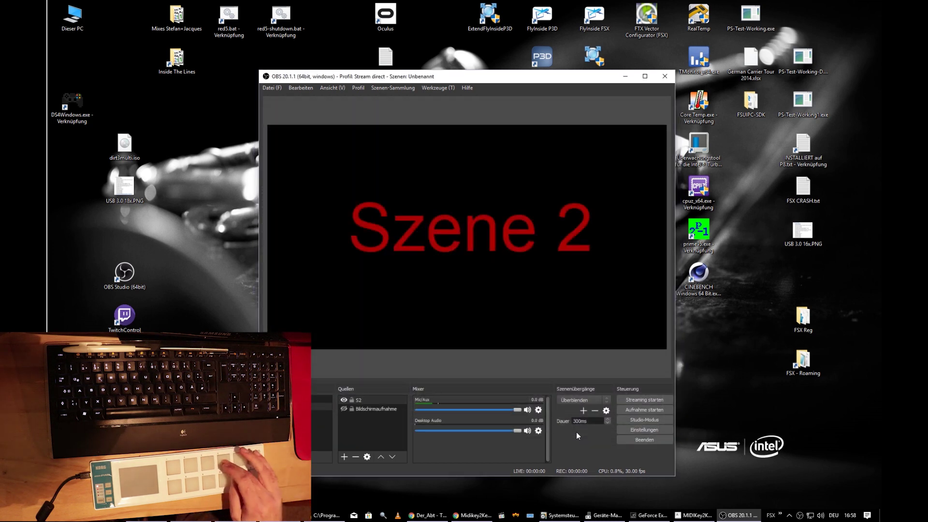
key("ctrl+alt+shift+3")
key("ctrl+alt+shift+4")
key("ctrl+alt+shift+5")
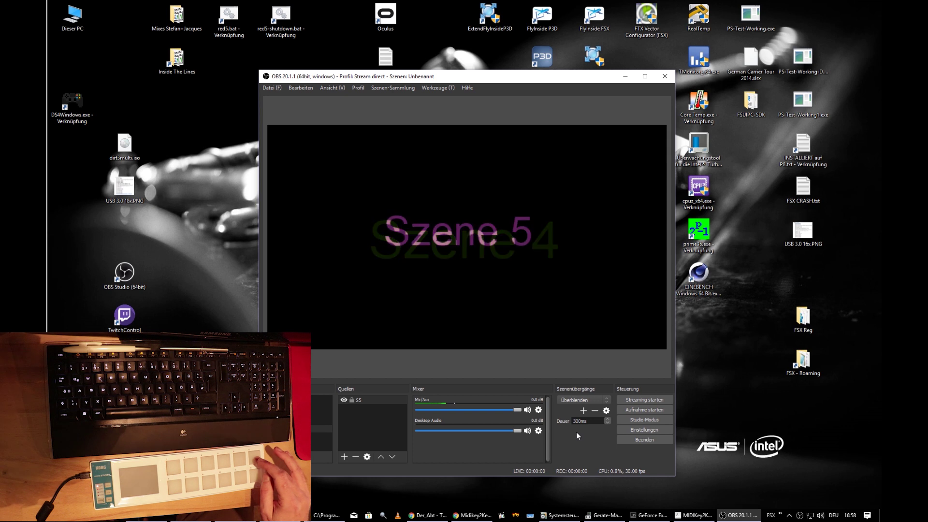
key("ctrl+alt+shift+6")
key("ctrl+alt+shift+1")
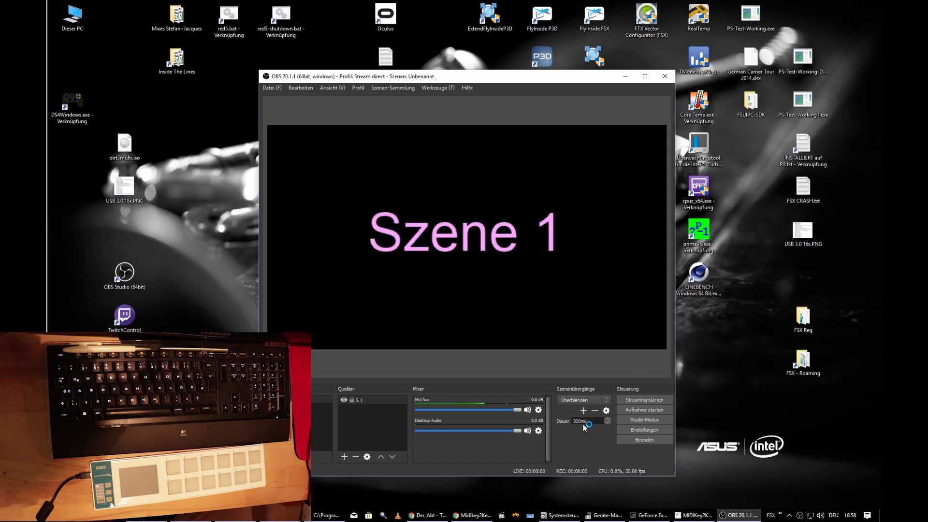
- Rearrange OBS and the TwitchControl folder window, then cycle the scenes again, ending on Szene 2
left_click_drag(480, 79, 635, 39)
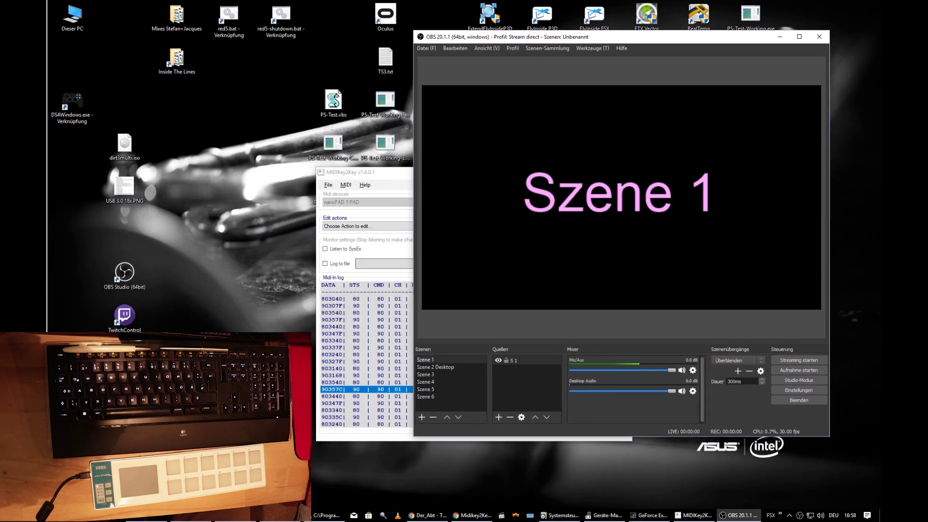
left_click(326, 515)
left_click_drag(245, 92, 312, 120)
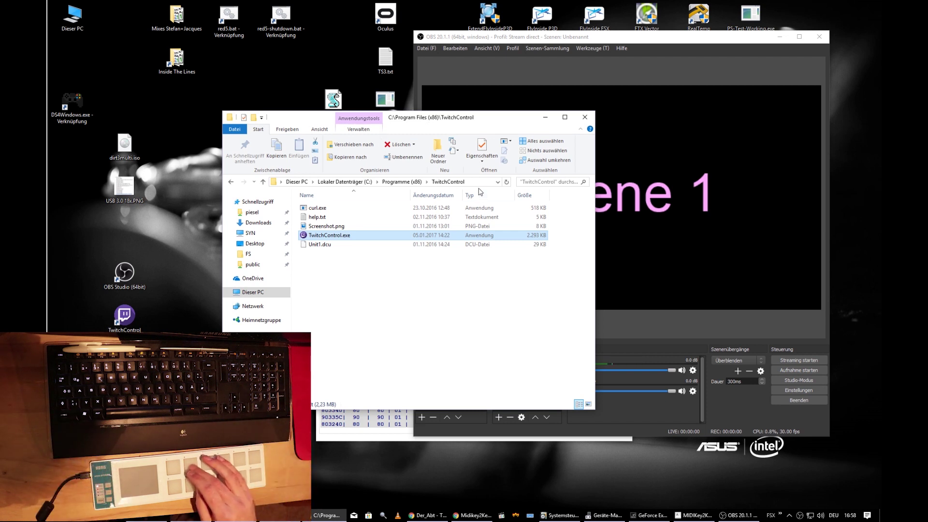
key("ctrl+2")
key("ctrl+3")
key("ctrl+4")
key("ctrl+5")
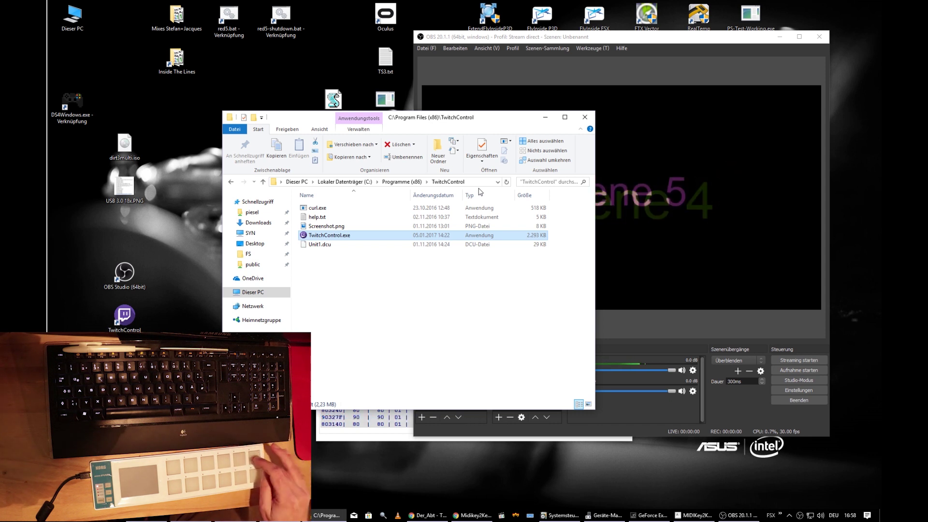
key("ctrl+6")
key("ctrl+1")
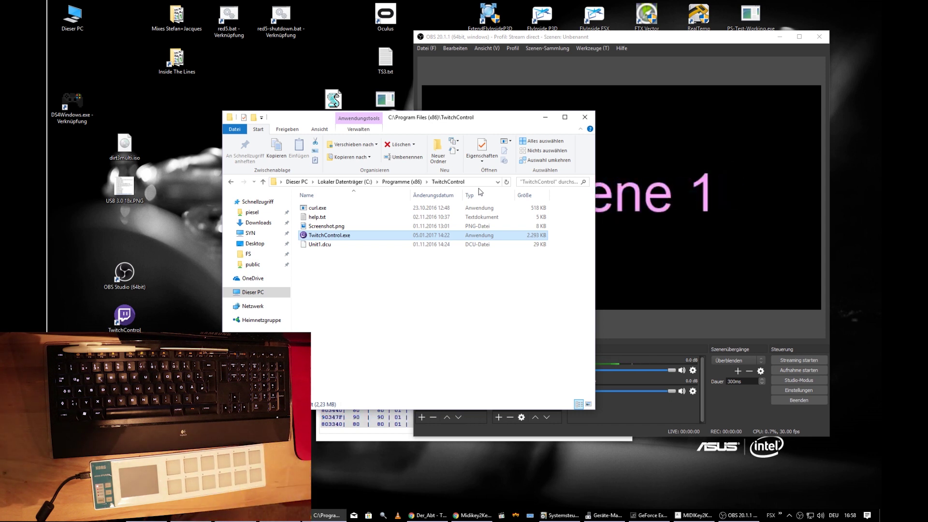
key("ctrl+2")
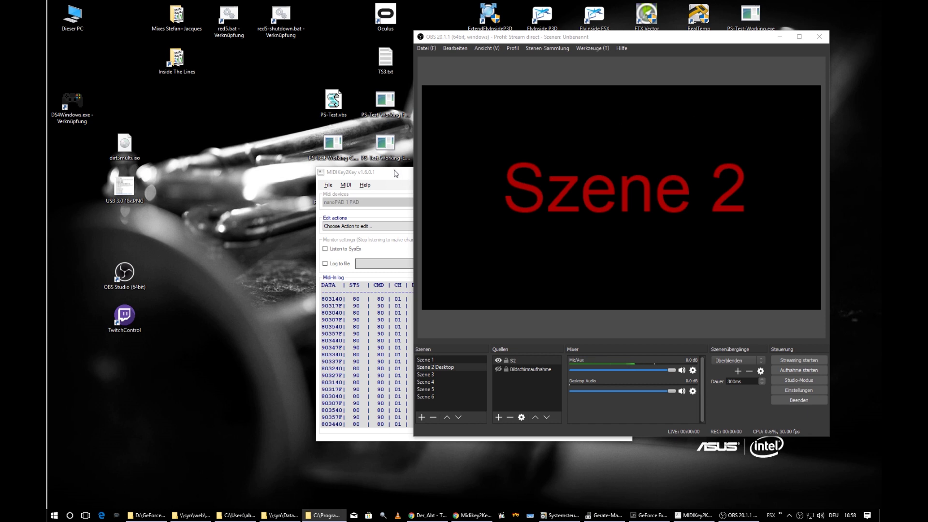
- Turn off Log To Window, minimize MIDIKey2Key to the tray, and reopen it from the tray icon
left_click_drag(395, 173, 330, 151)
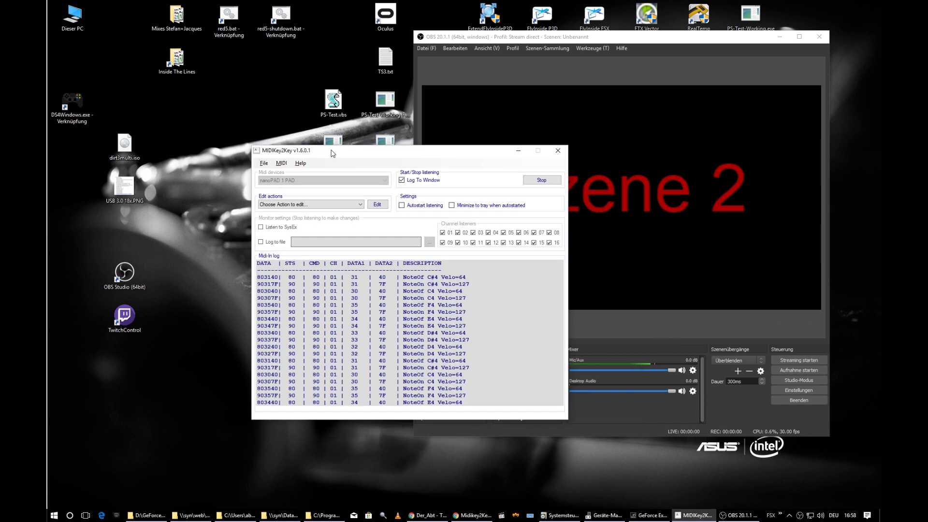
left_click(401, 181)
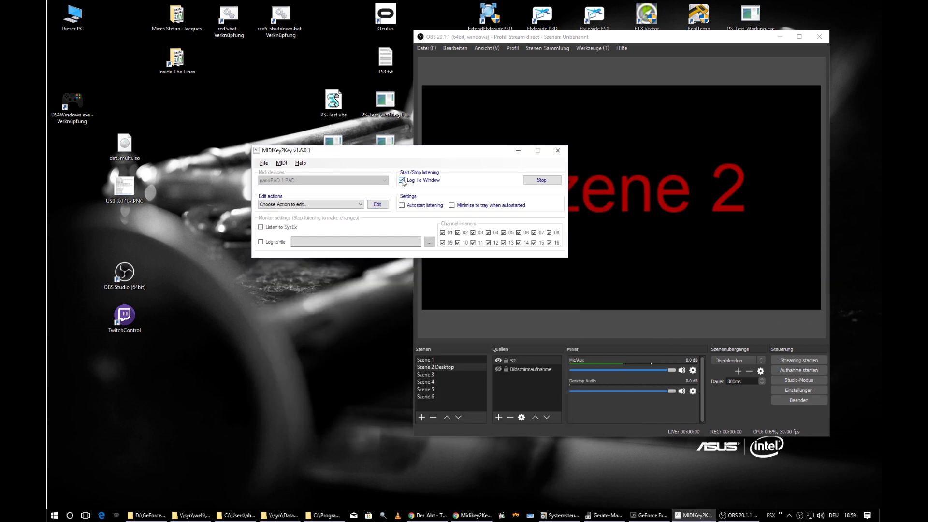
left_click(518, 151)
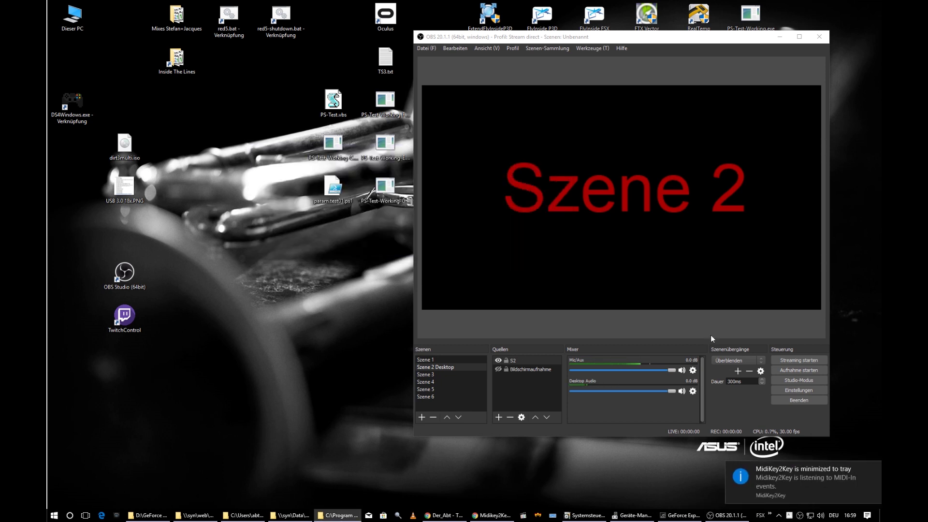
mouse_move(798, 486)
left_click(873, 468)
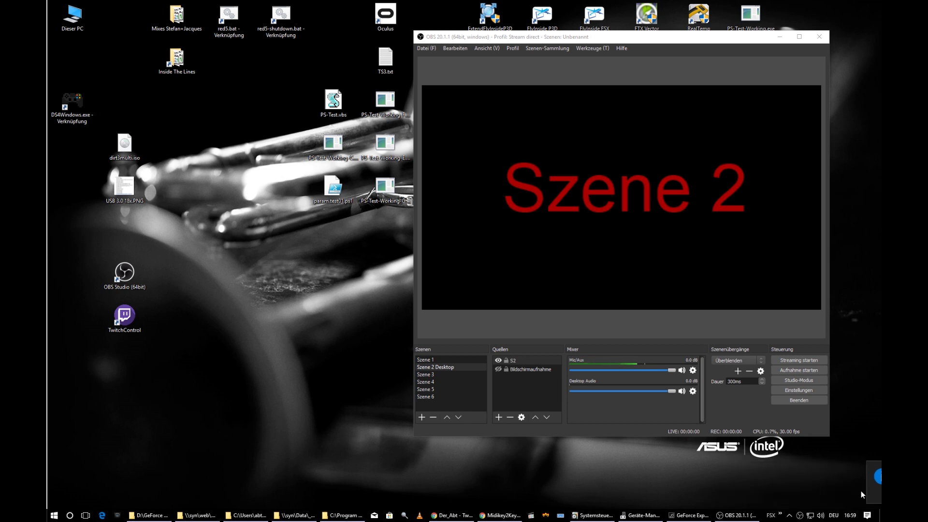
left_click(788, 515)
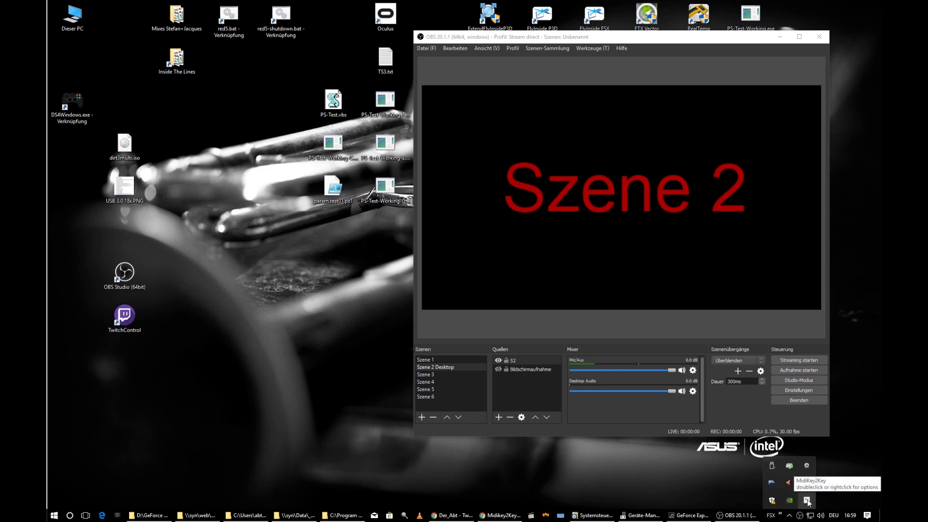
double_click(807, 500)
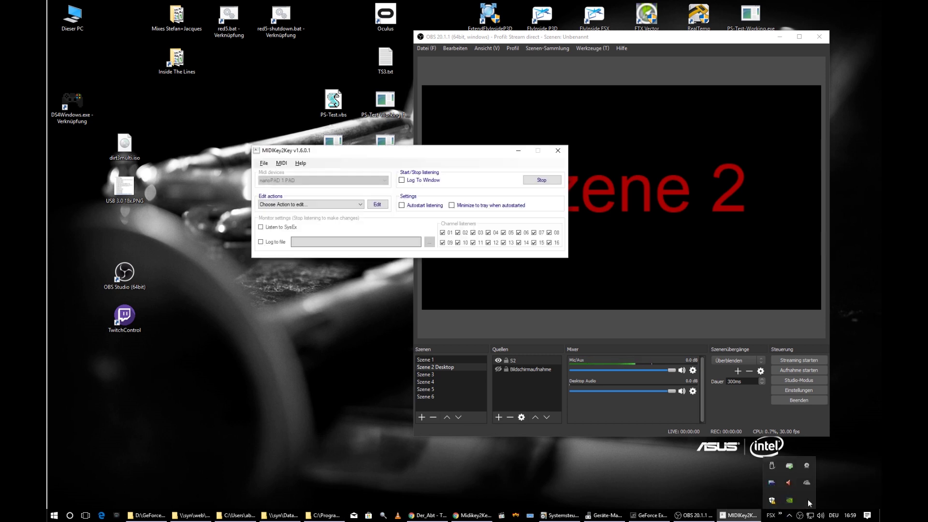
- Minimize to tray again, then stop and resume listening from the tray icon's menu
left_click(518, 150)
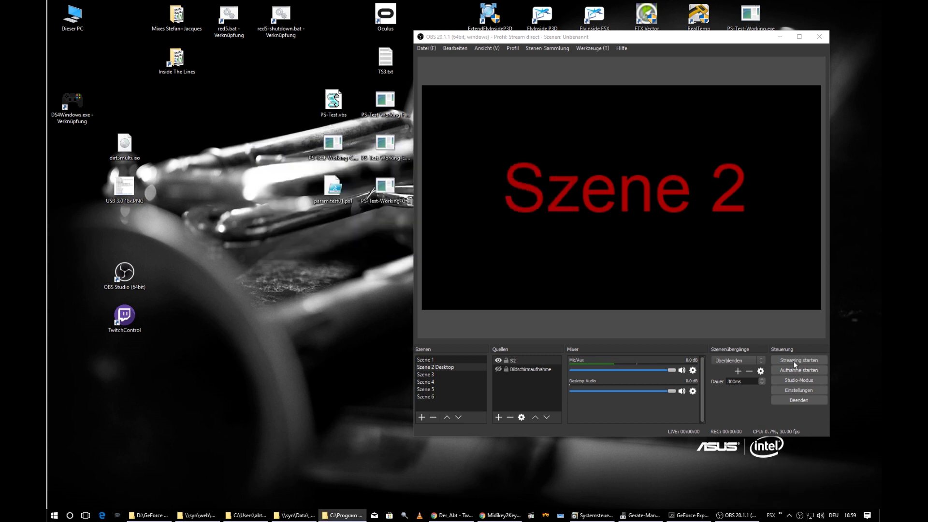
left_click(791, 515)
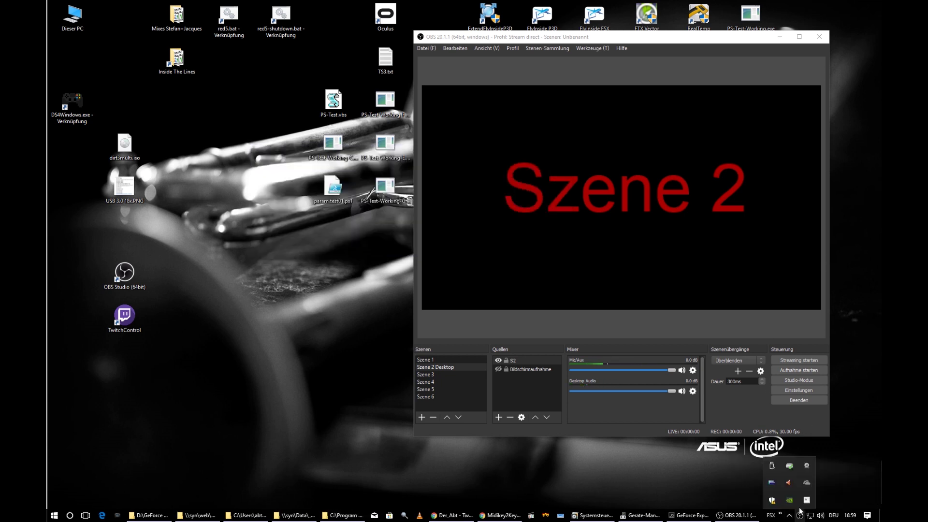
right_click(807, 500)
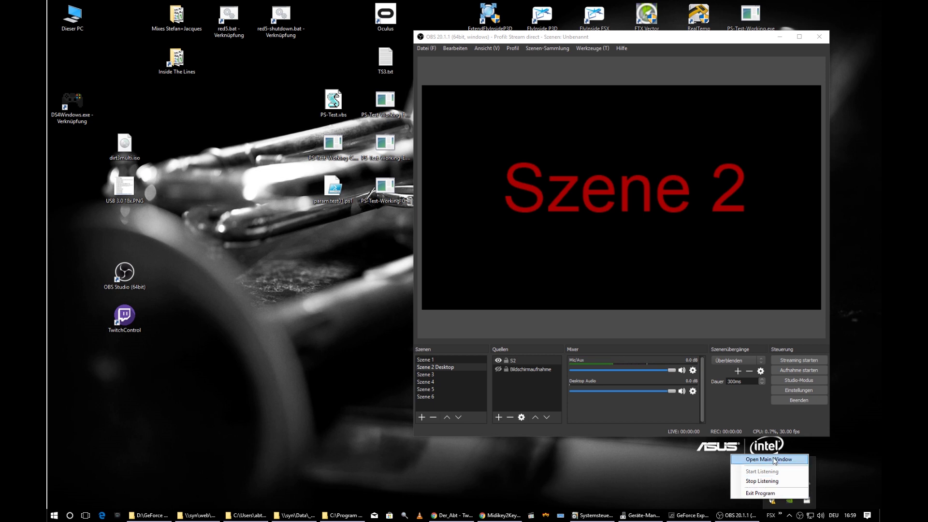
left_click(762, 480)
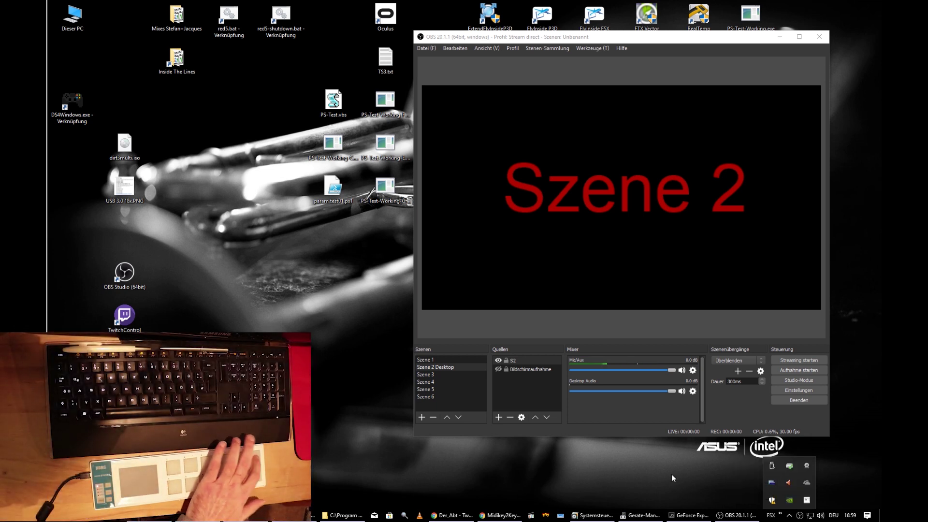
left_click(789, 516)
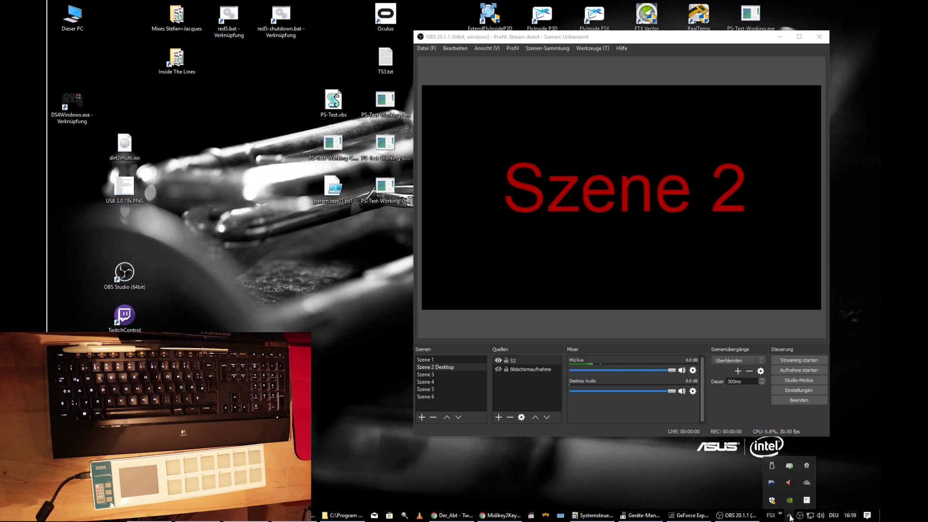
right_click(806, 500)
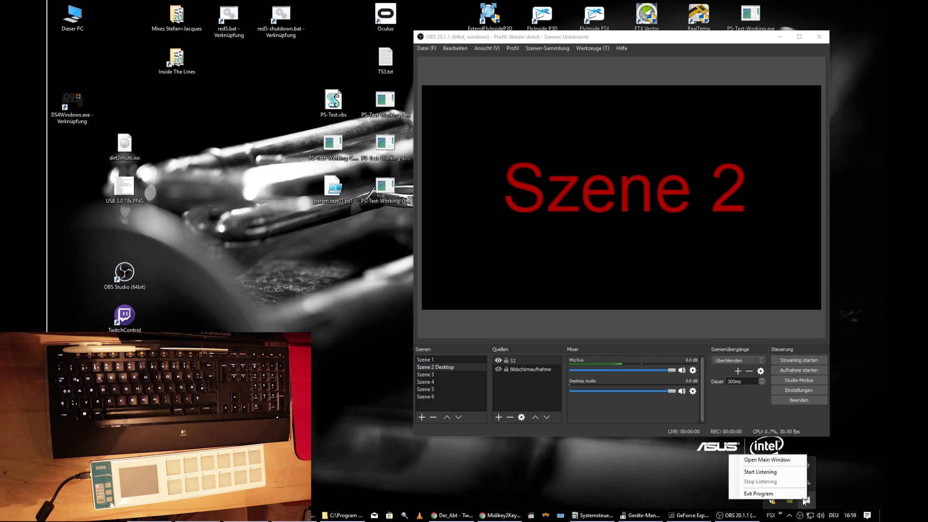
left_click(767, 472)
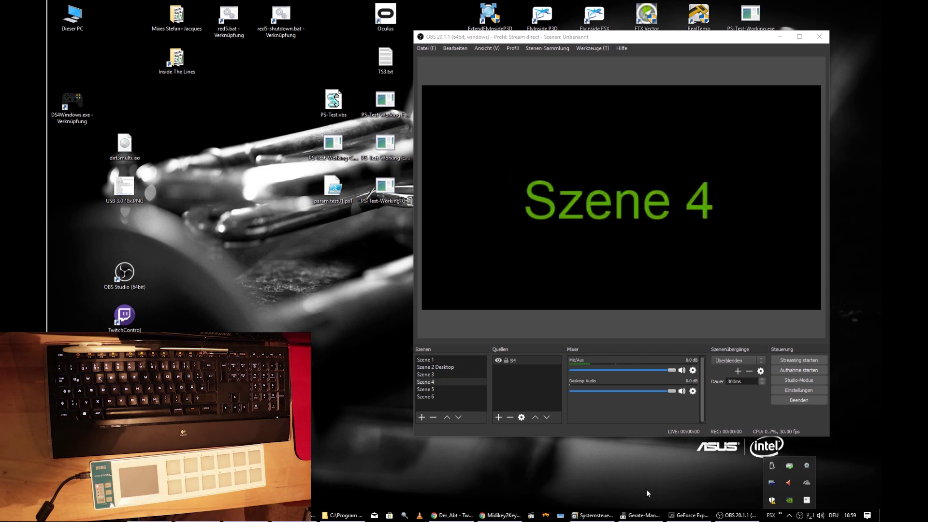
- Restore the MIDIKey2Key window from the tray and reposition it
left_click(792, 513)
double_click(806, 499)
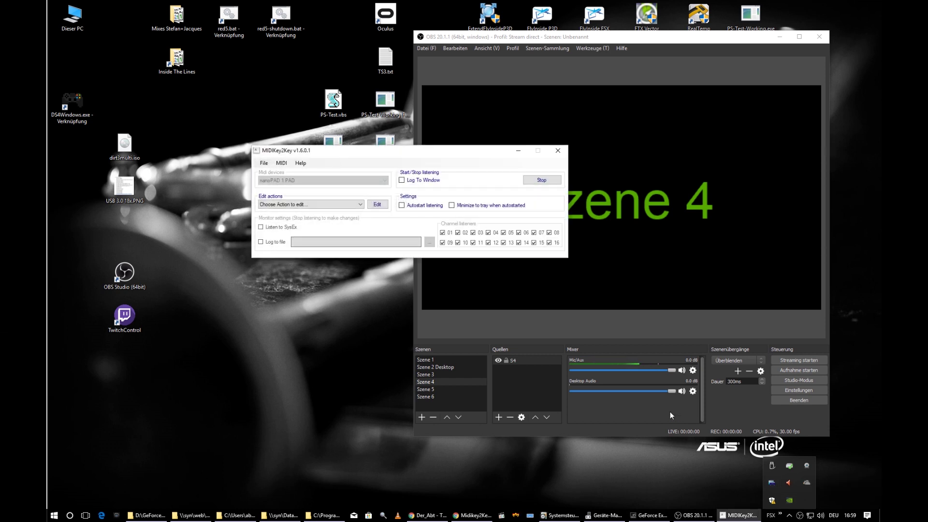
left_click_drag(482, 155, 467, 172)
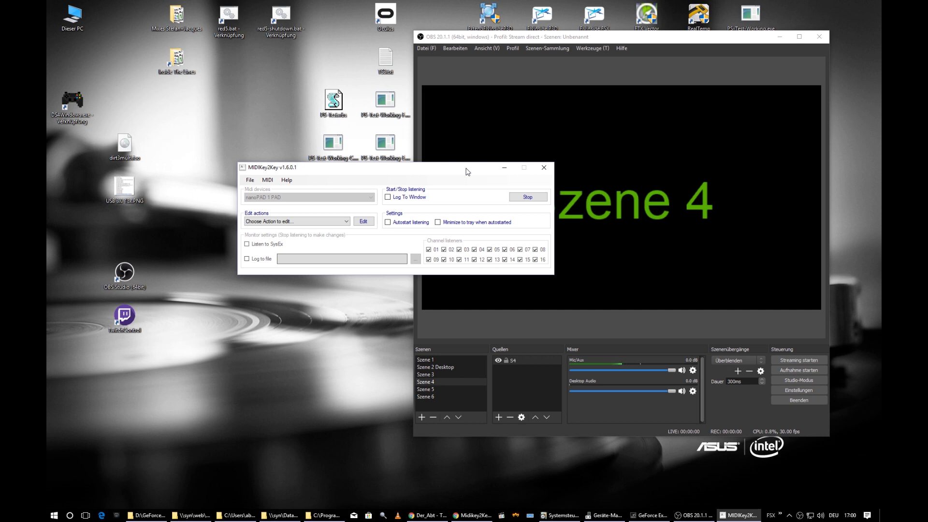
- Turn logging back on and save Alt+Control+Shift+S as the NoteOn F#4 (90367C) pad action
left_click(402, 198)
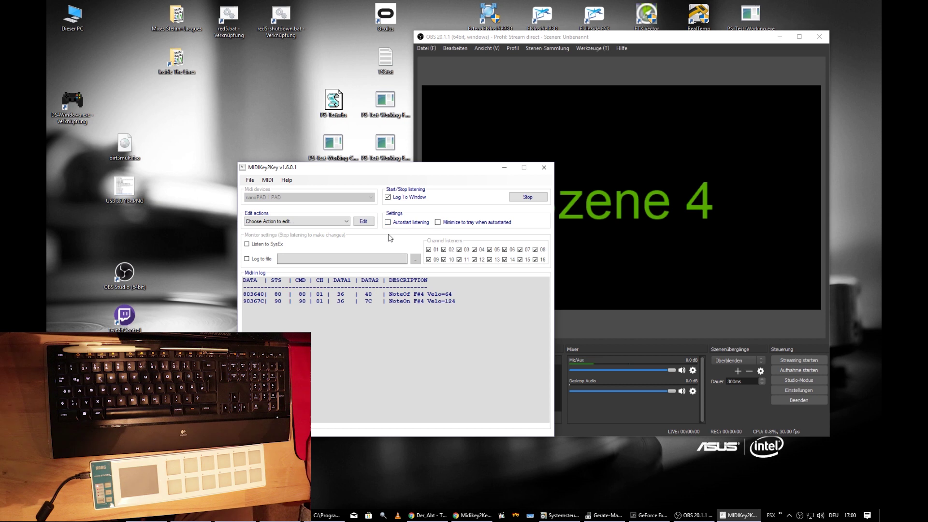
double_click(323, 301)
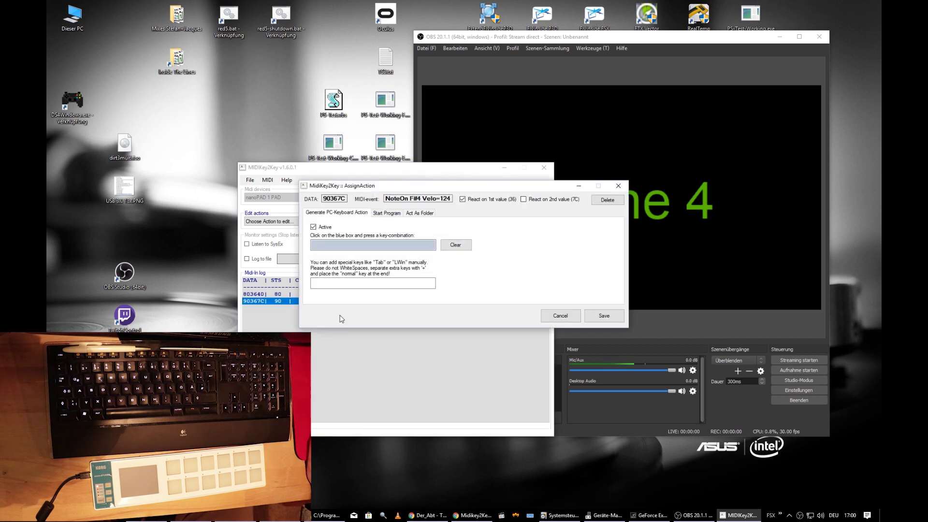
key("ctrl+alt+shift+s")
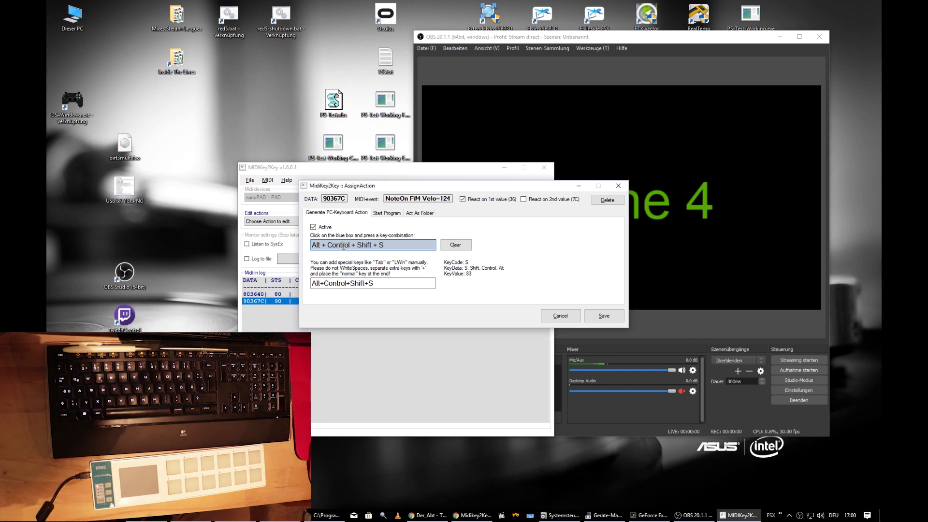
left_click(603, 316)
left_click(511, 291)
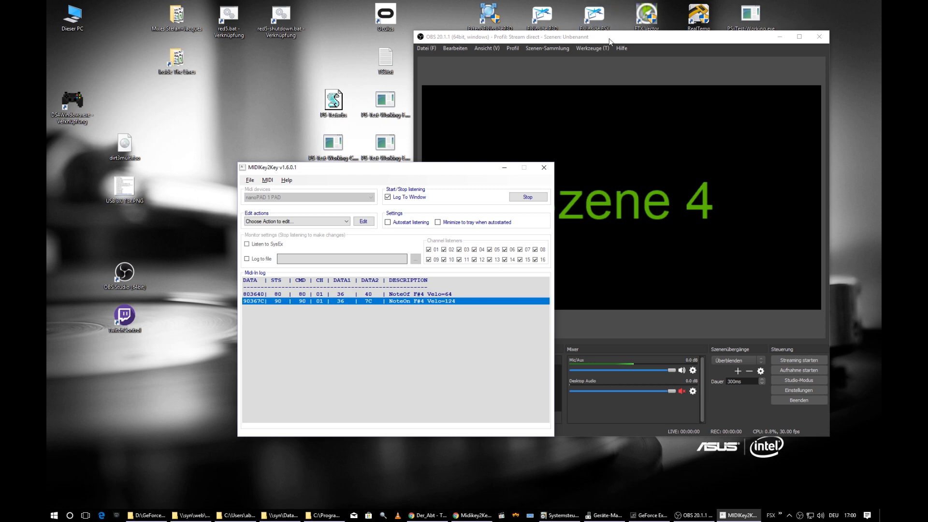
left_click(613, 68)
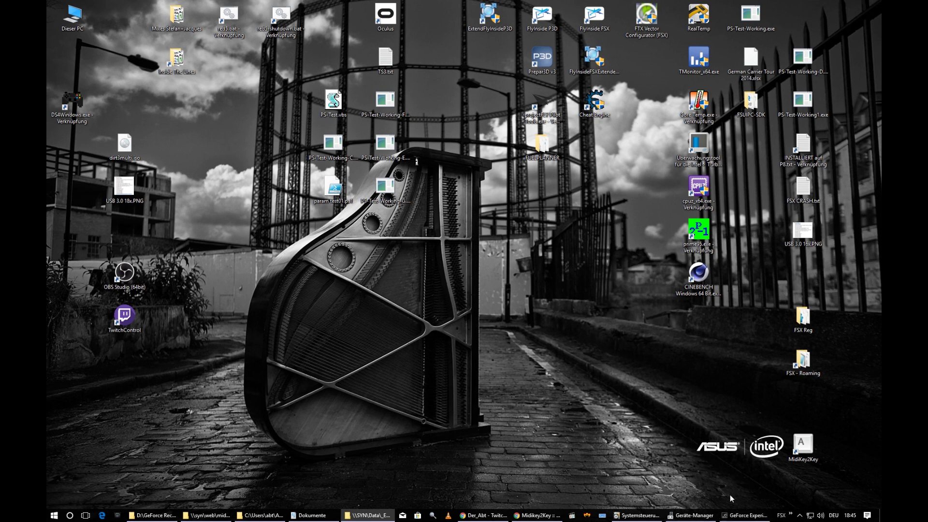
- Restore MIDIKey2Key from the tray and open the action dialog for NoteOn H/B4 (903B7F)
left_click(799, 515)
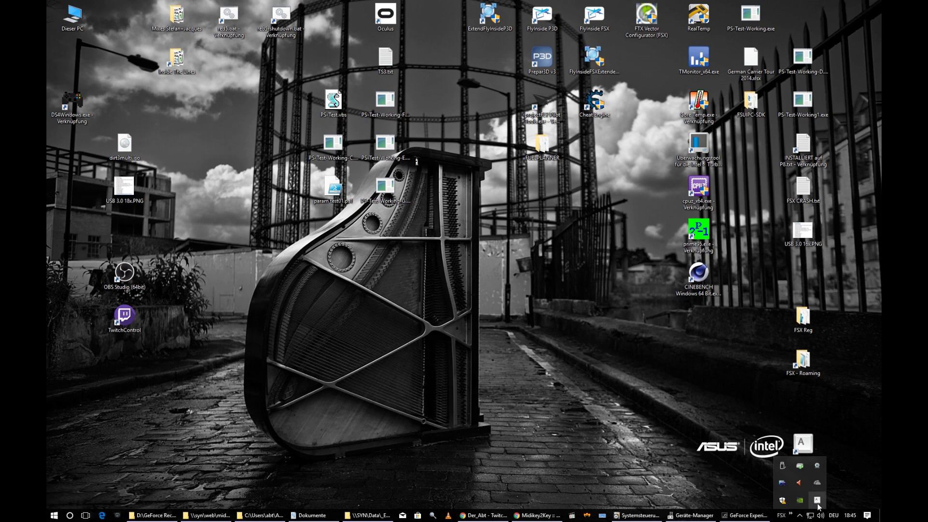
double_click(817, 501)
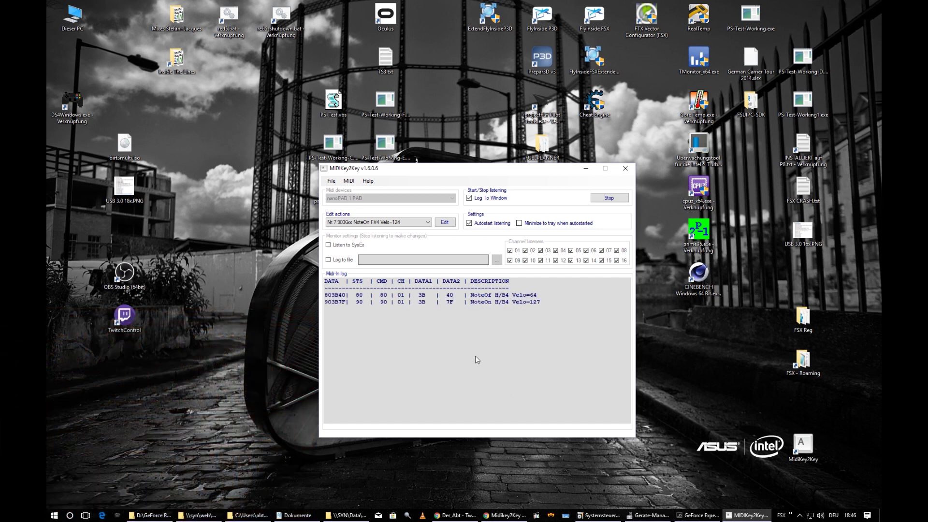
double_click(480, 305)
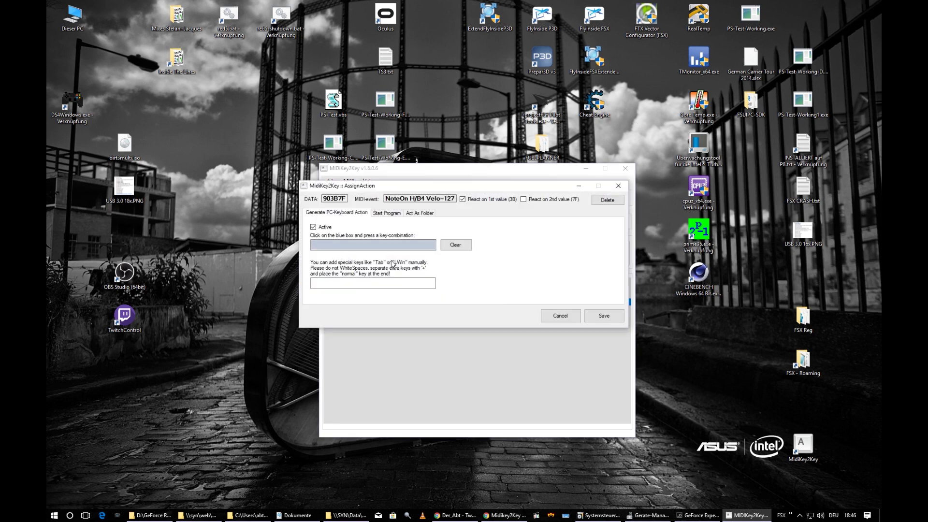
- Disable the keyboard action and activate Start Program pointing to obs-studio\bin\64bit\obs64.exe
left_click(314, 227)
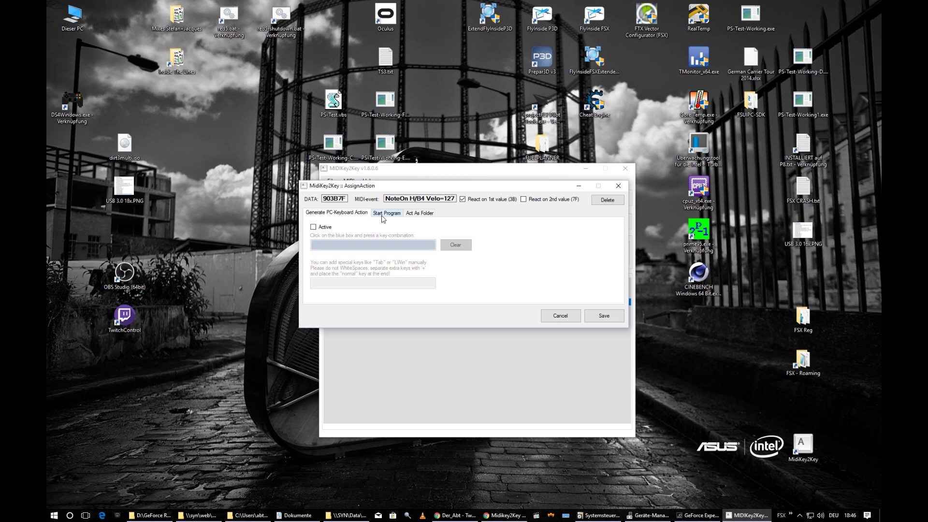
left_click(384, 214)
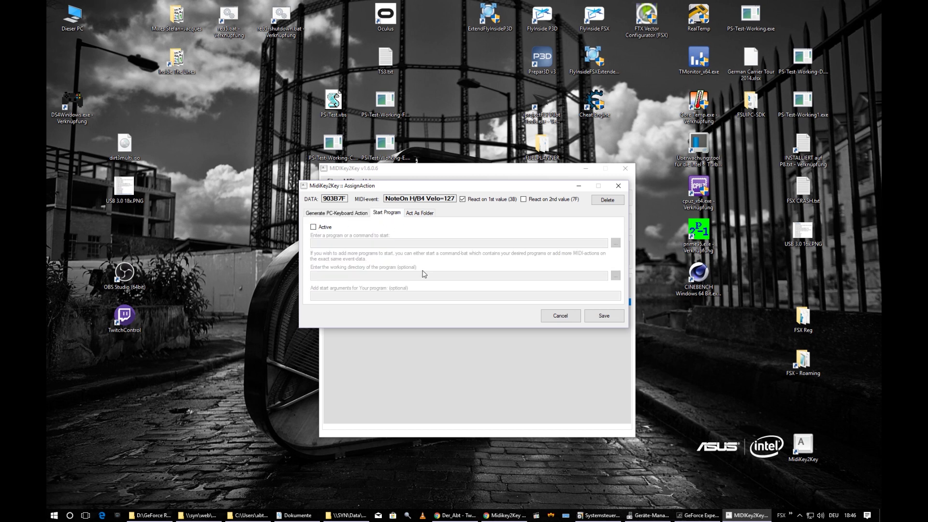
left_click(313, 228)
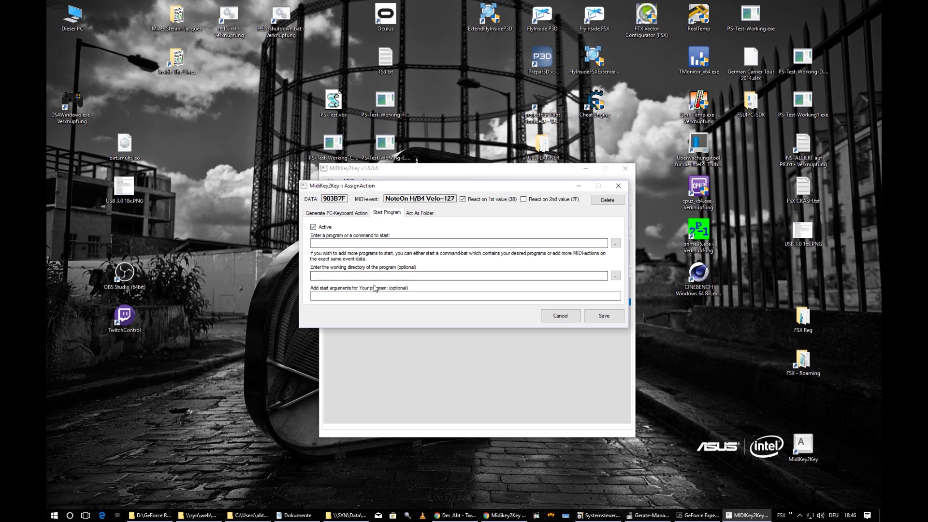
left_click(392, 246)
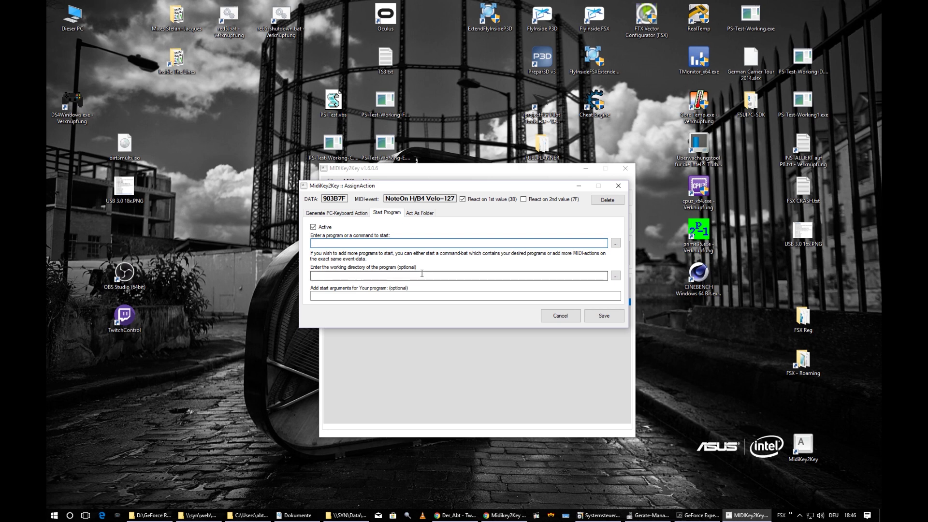
left_click(615, 243)
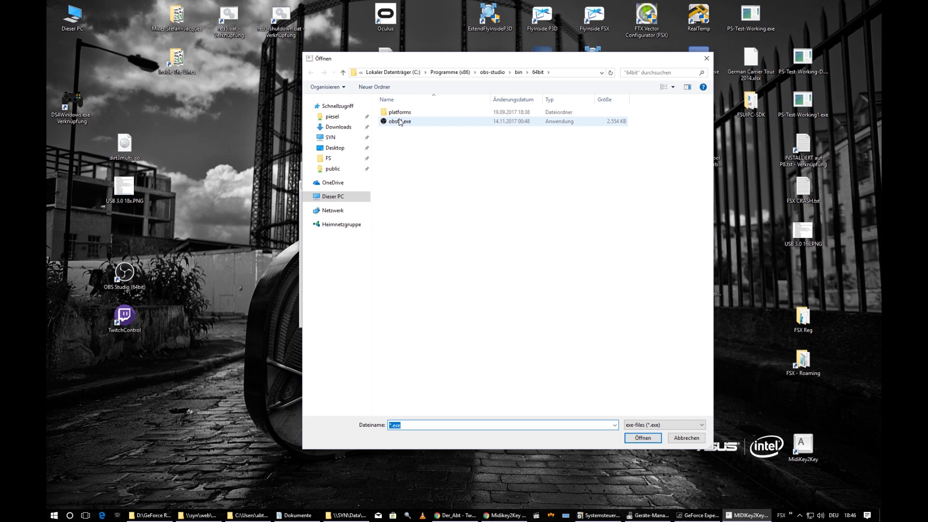
left_click_drag(447, 65, 388, 82)
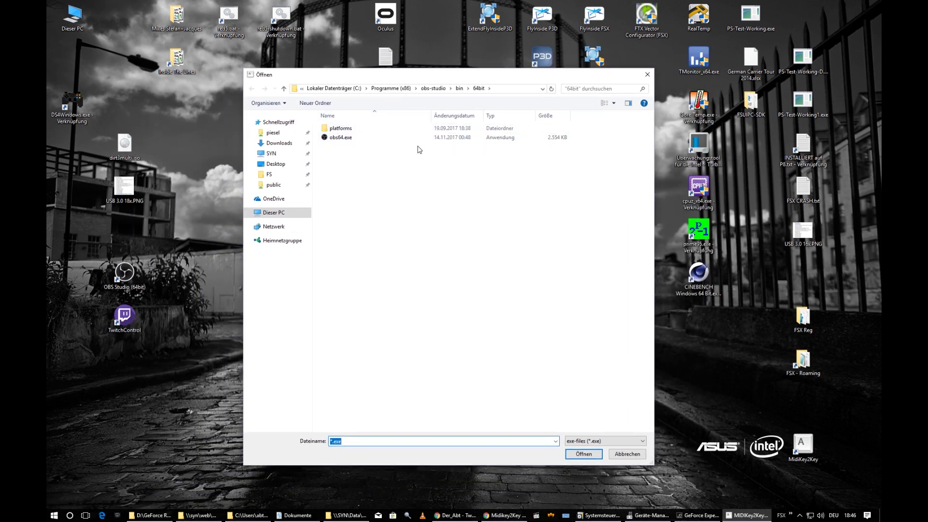
left_click(334, 139)
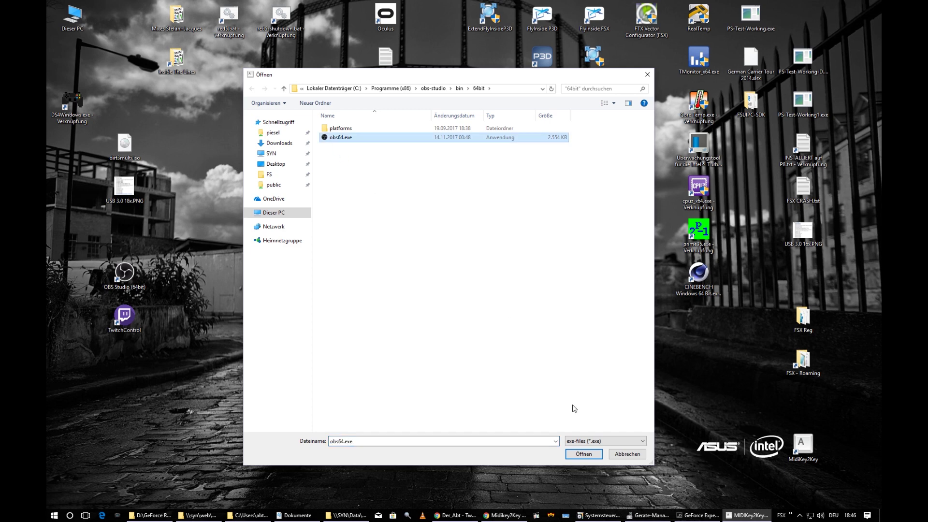
left_click(583, 454)
- Check the obs64.exe path's folder part for the working directory and select the OBS desktop shortcut
left_click(454, 244)
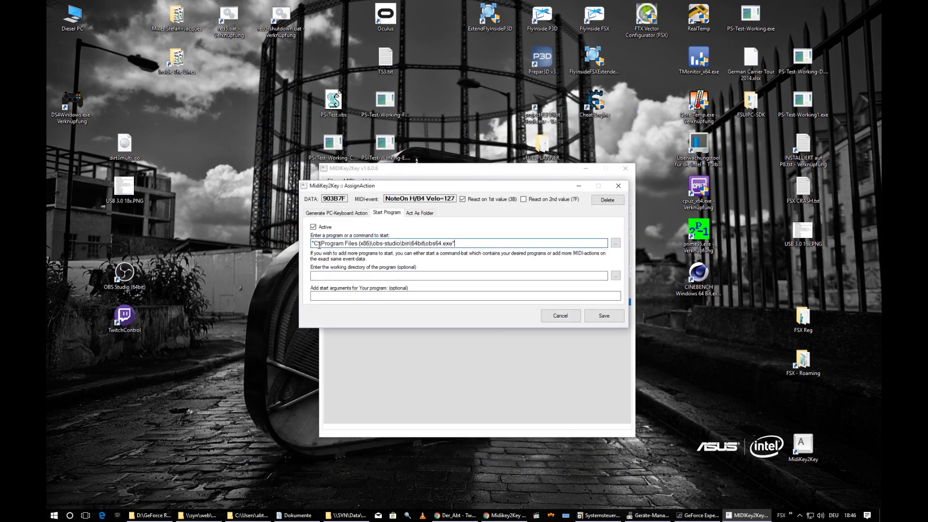
left_click_drag(313, 243, 453, 243)
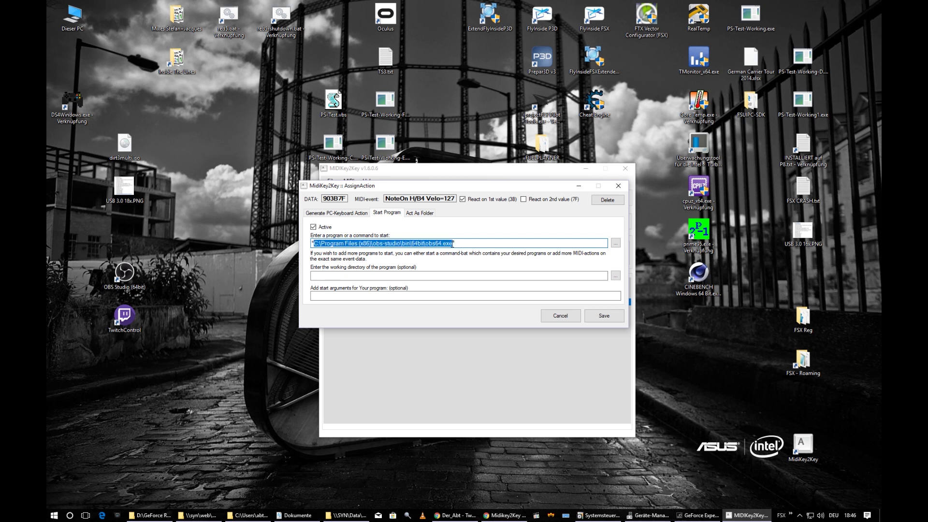
left_click(460, 247)
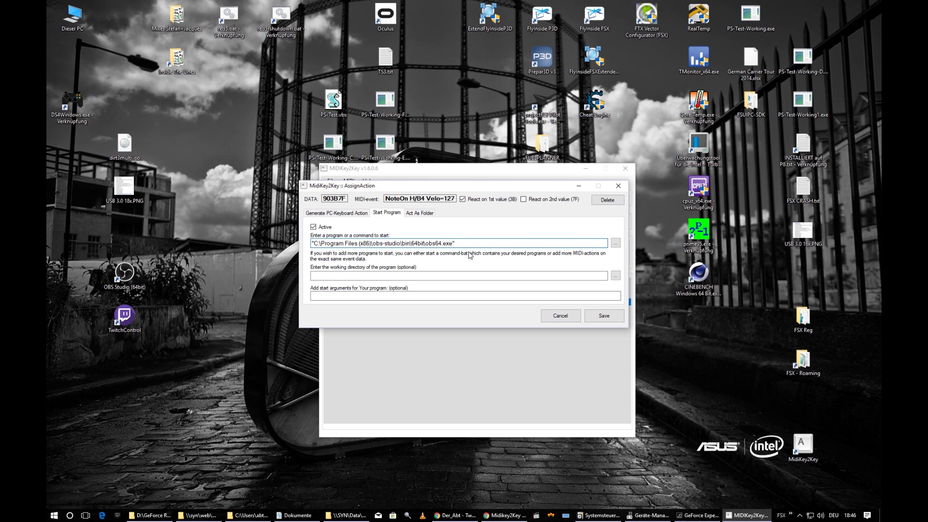
left_click(385, 275)
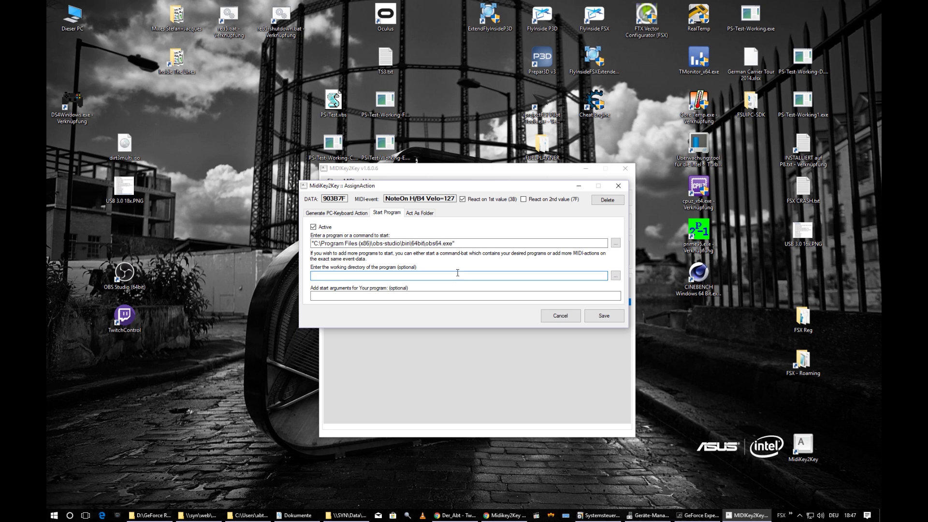
left_click_drag(425, 243, 316, 244)
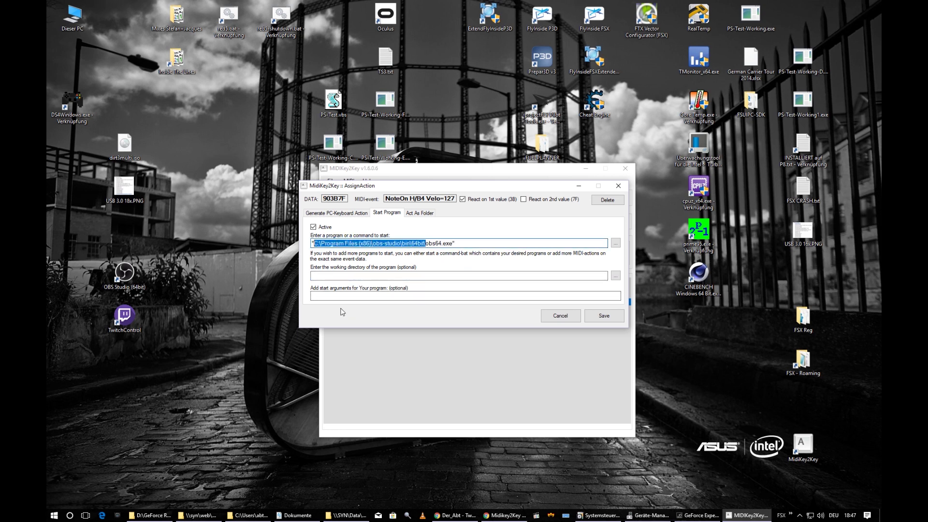
left_click(130, 279)
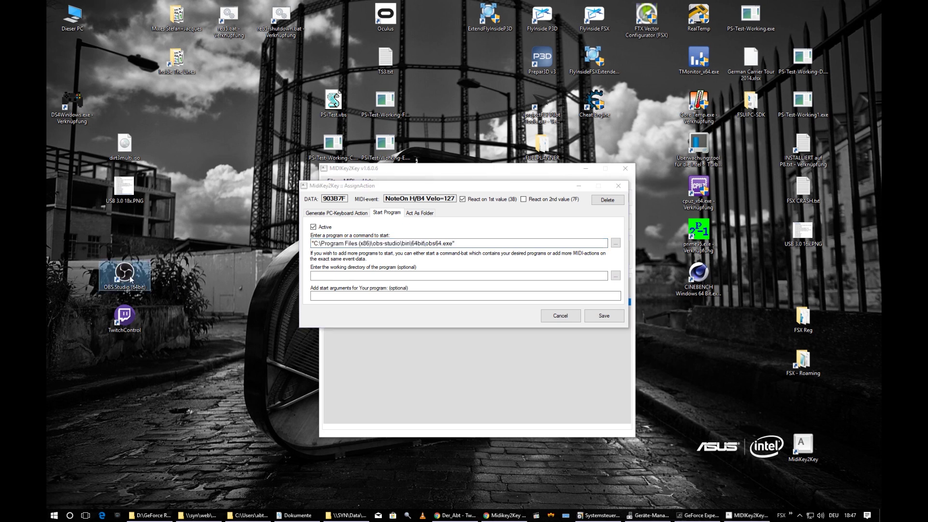
- Copy the OBS shortcut's 'Ausführen in' folder and paste it into the working-directory field
right_click(130, 278)
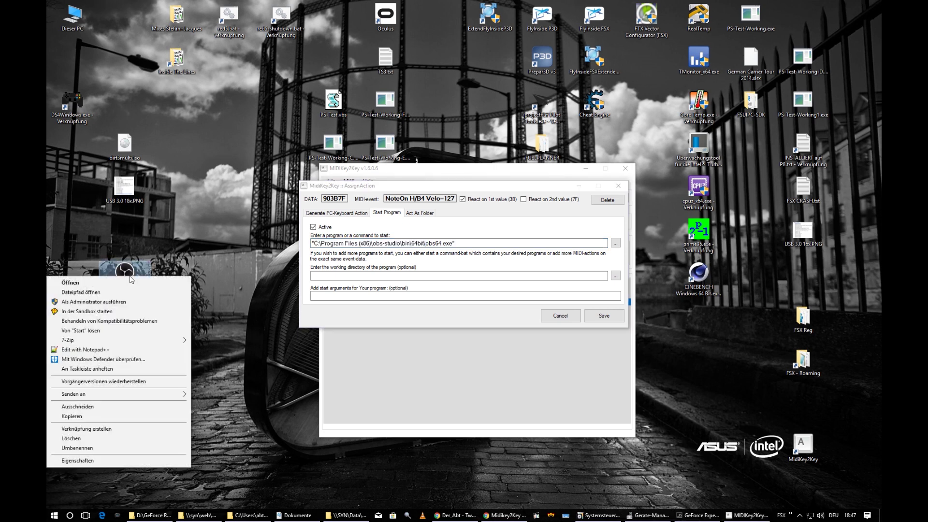
left_click(107, 460)
left_click_drag(210, 227, 232, 147)
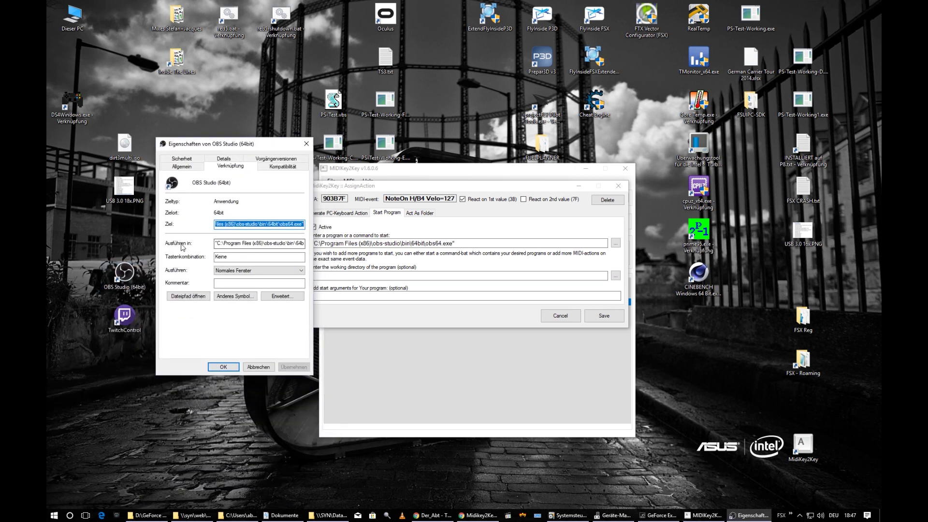
left_click_drag(223, 244, 291, 245)
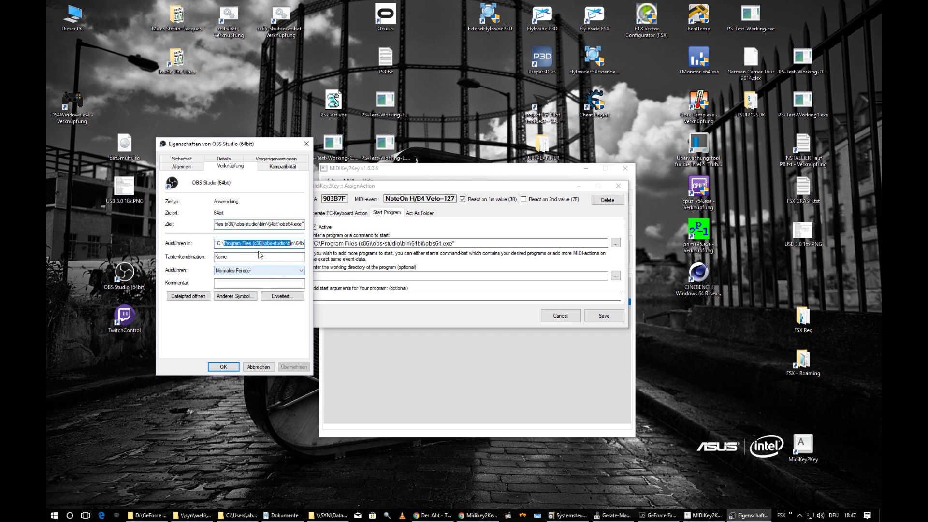
left_click(252, 244)
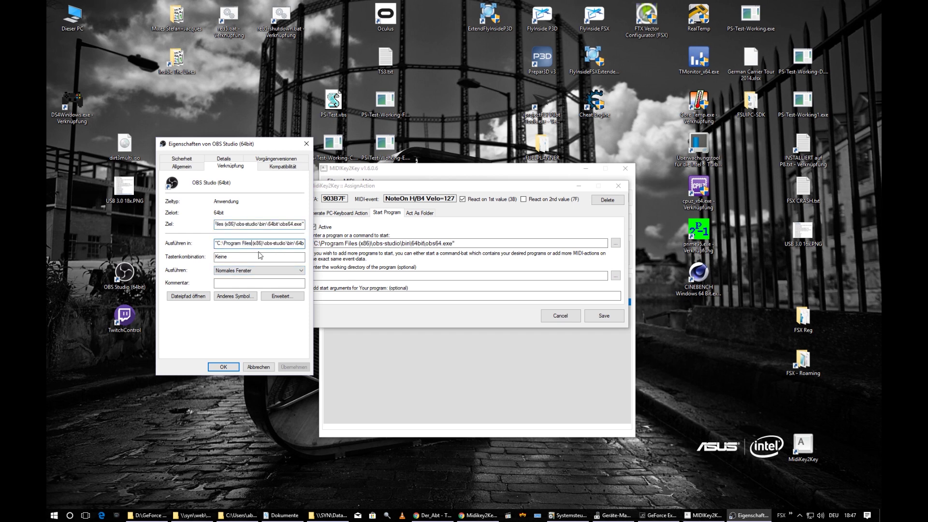
key("ctrl+a")
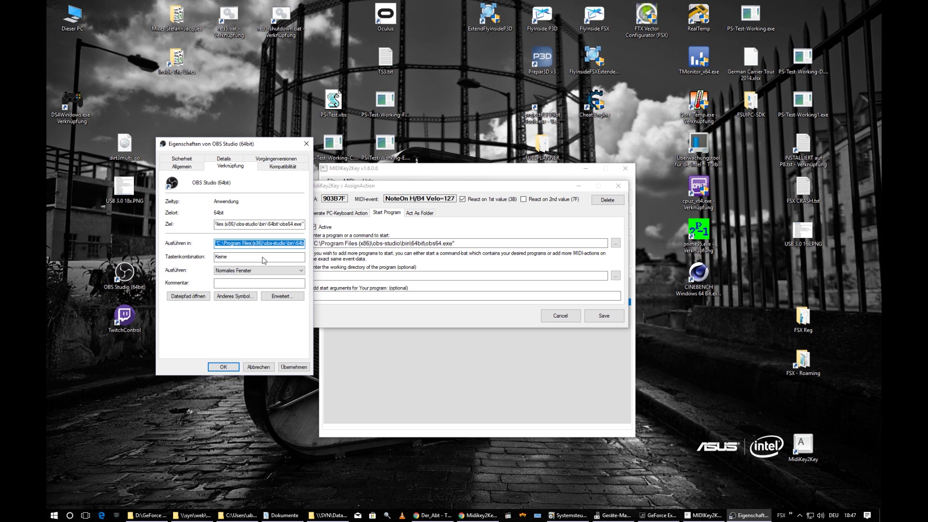
left_click(407, 276)
type("\"C:\\Program Files (x86)\\obs-studio\\bin\\64bit\"")
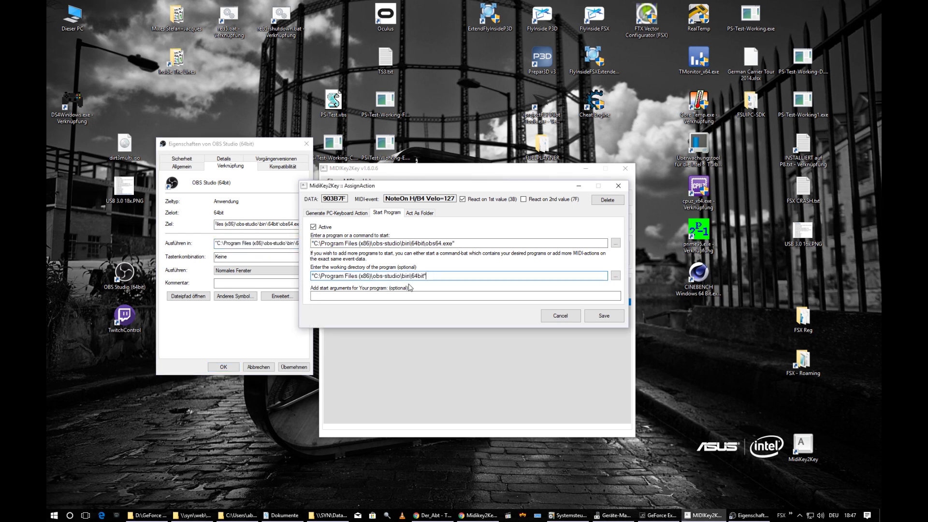
- Browse for a working-directory folder, cancel the browser, and close the shortcut properties unchanged
left_click(616, 277)
left_click_drag(521, 253, 525, 284)
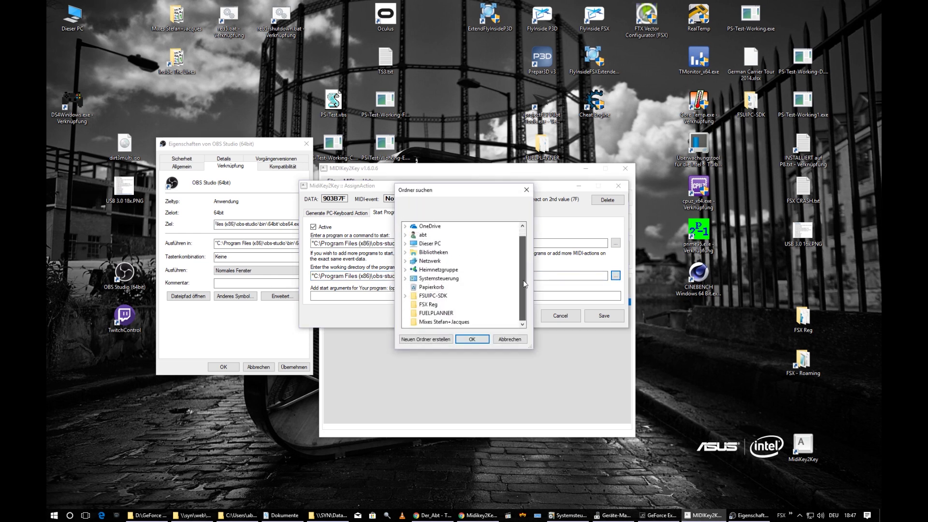
left_click(430, 243)
left_click(449, 295)
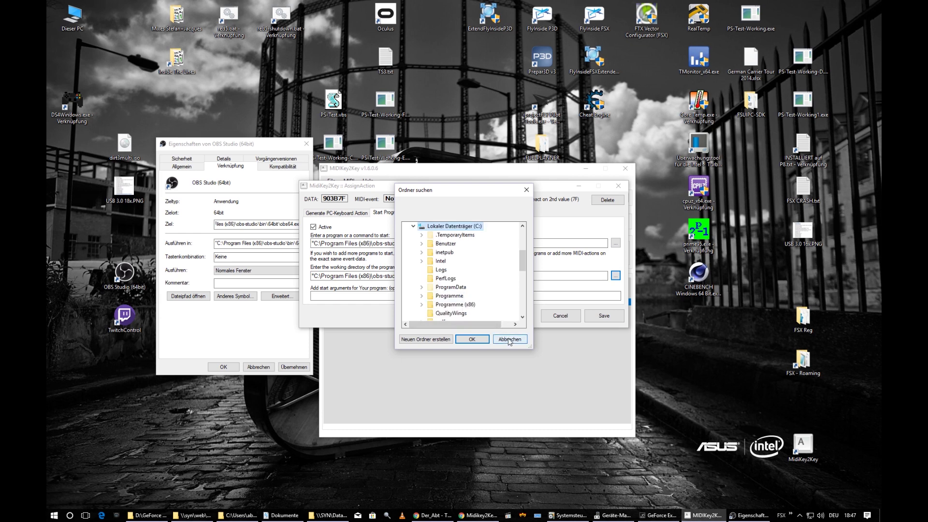
left_click(509, 340)
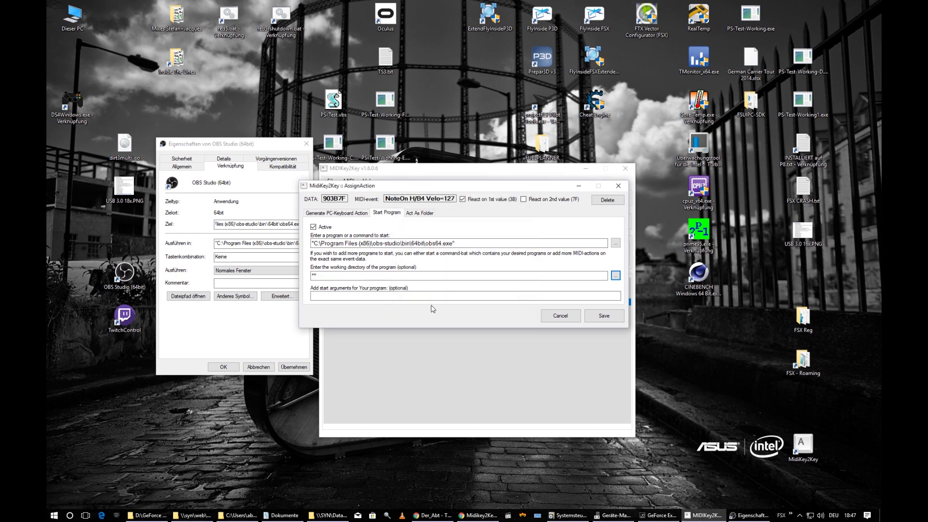
left_click(243, 245)
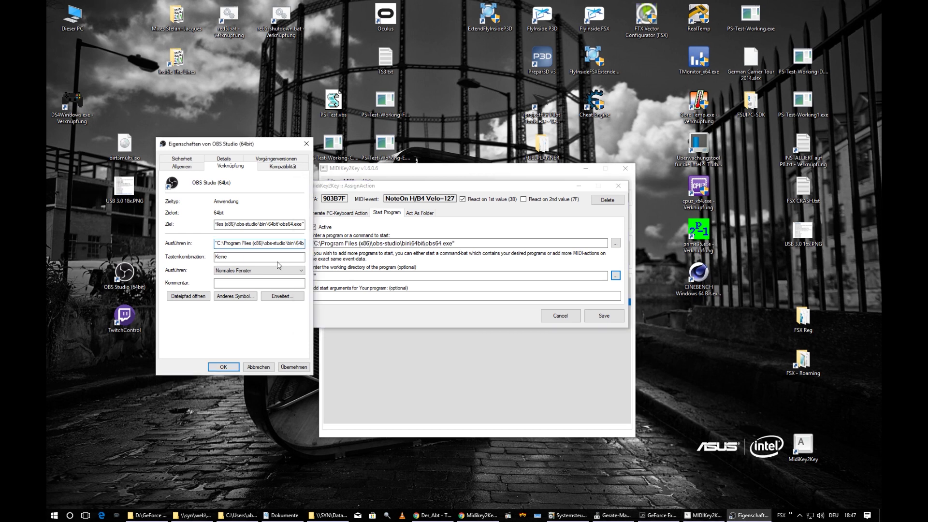
left_click(258, 366)
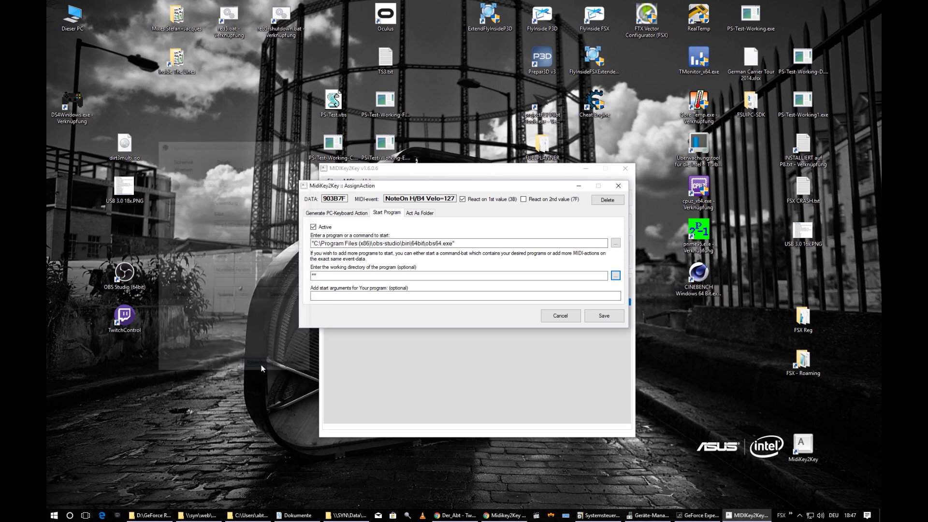
- Paste the OBS 64bit folder as working directory, save the action, and cancel OBS's already-running warning
left_click(126, 278)
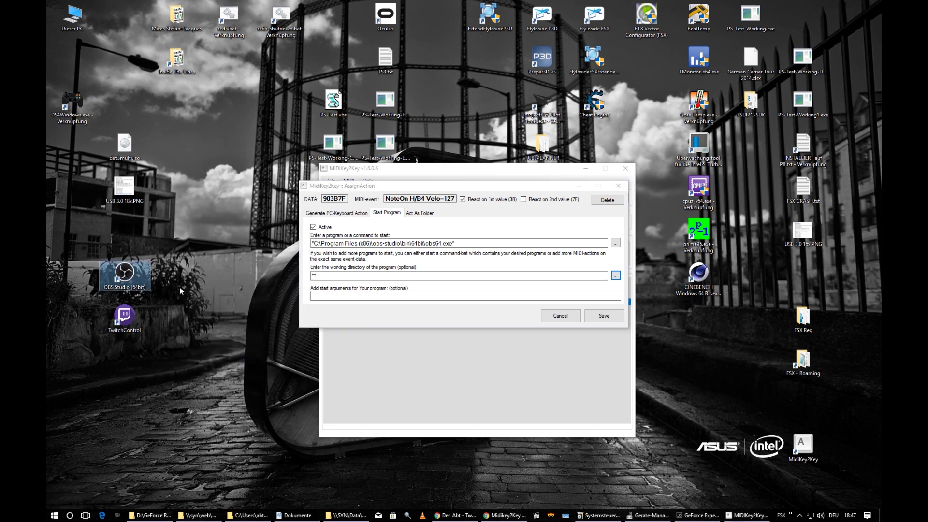
left_click(326, 276)
type("\"C:\\Program Files (x86)\\obs-studio\\bin\\64bit\"")
left_click(597, 317)
left_click(512, 291)
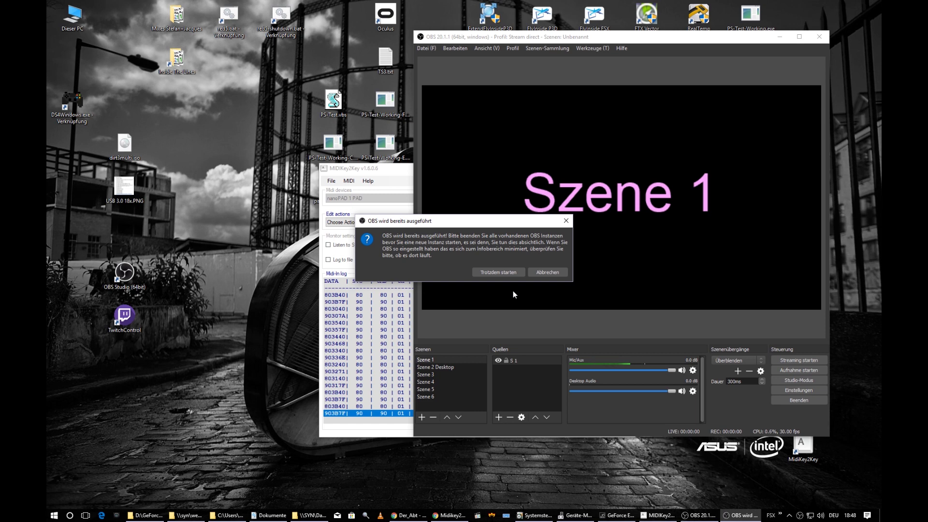
left_click(552, 273)
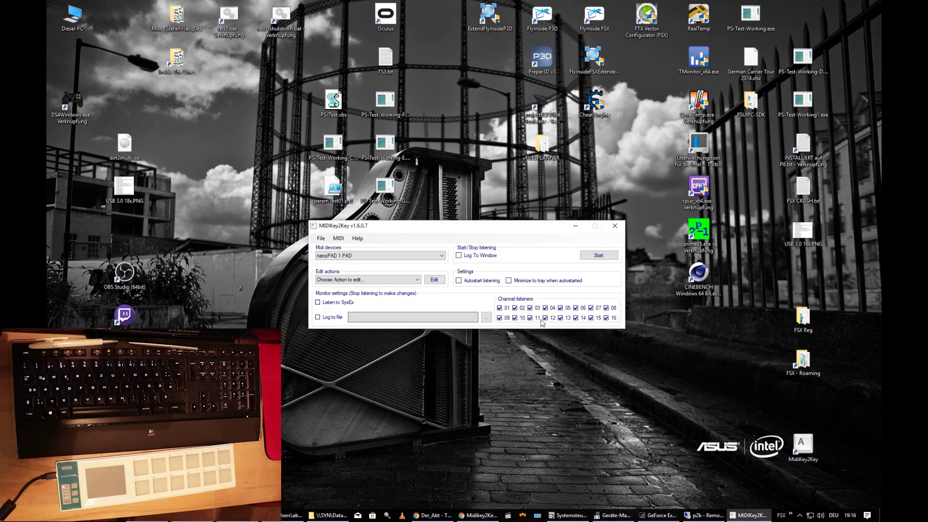
- Enable Autostart listening and Minimize to tray when autostarted, restarting MIDIKey2Key and closing OBS
left_click(459, 280)
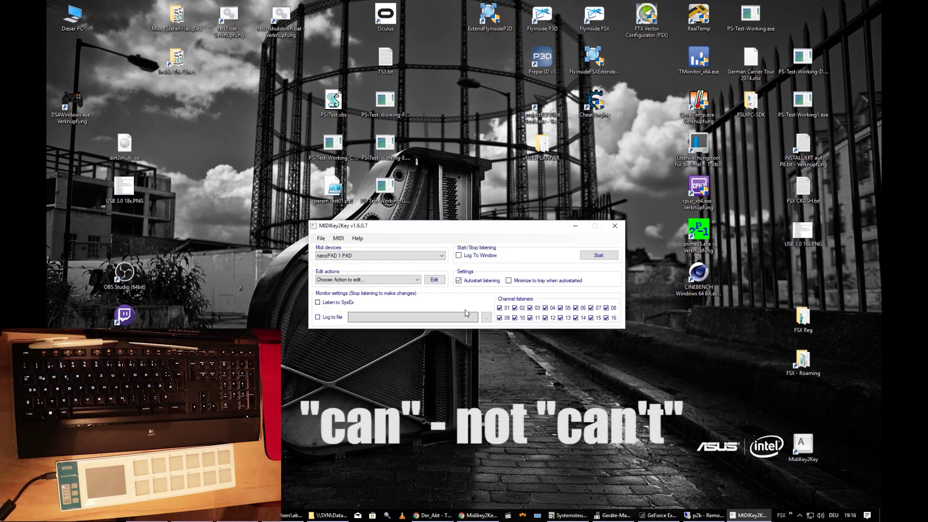
left_click(613, 227)
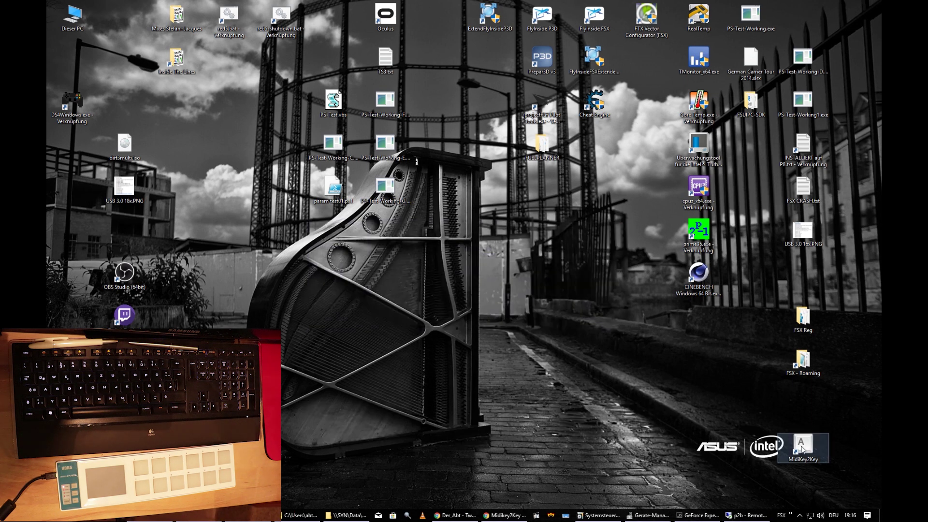
double_click(801, 447)
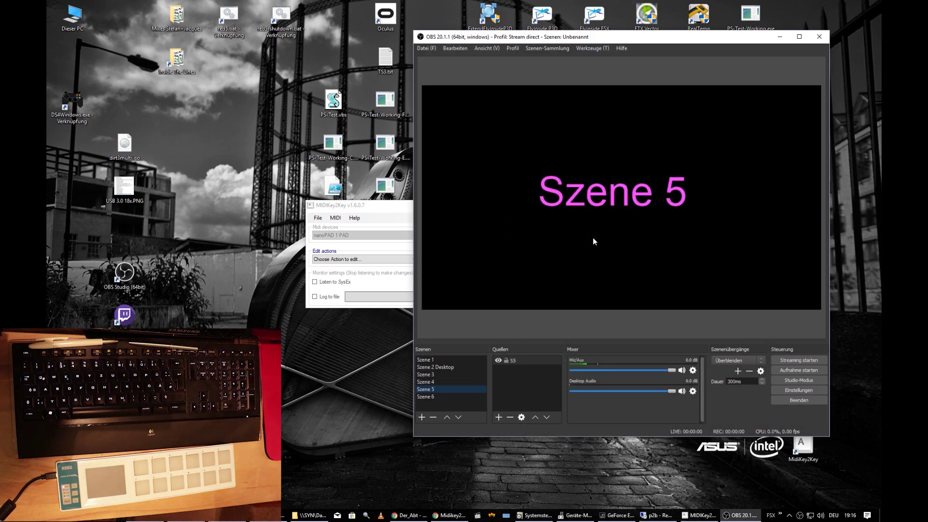
left_click(819, 36)
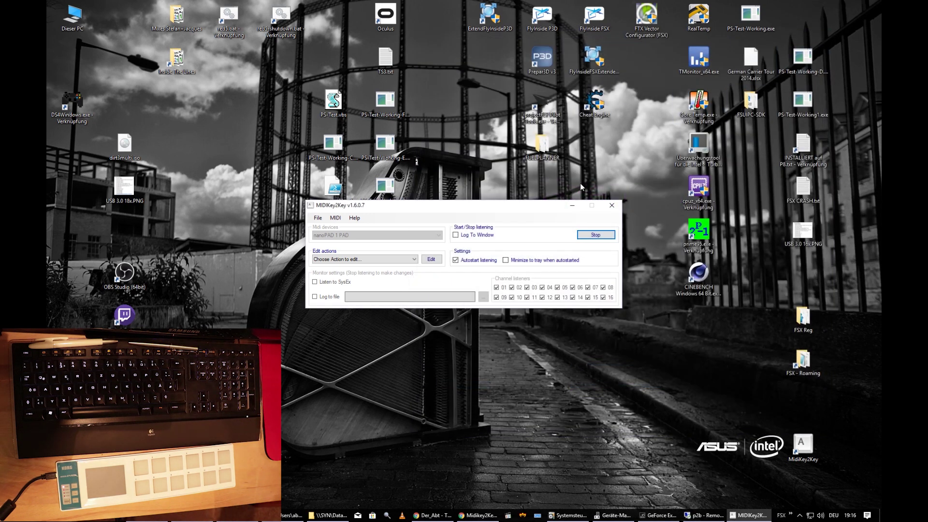
left_click_drag(512, 208, 505, 212)
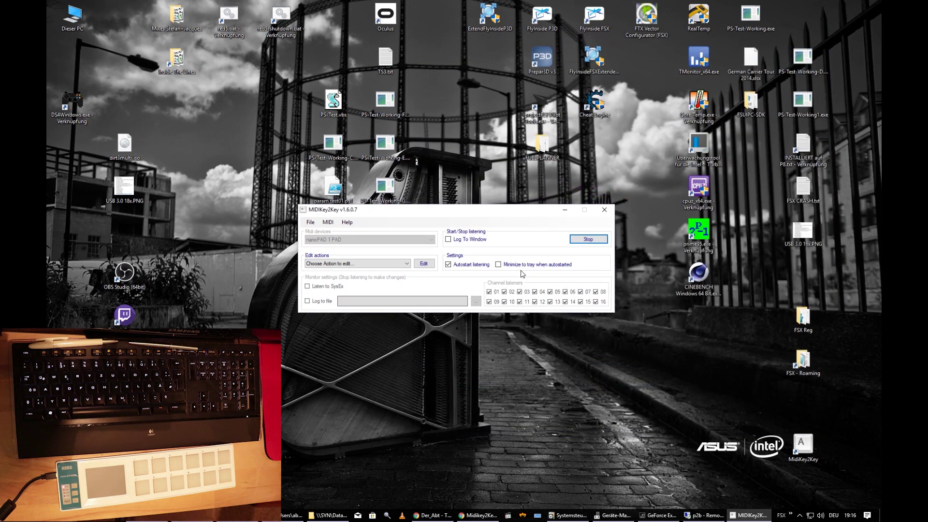
left_click(498, 264)
left_click(604, 210)
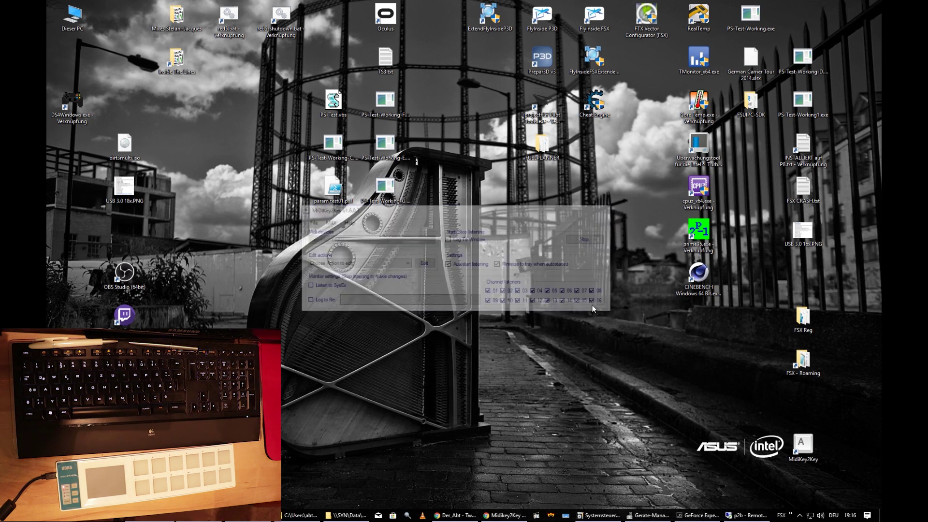
- Start MidiKey2Key in the tray, launch OBS via Ctrl+Alt+O, step through Szene 2–4, then close OBS
double_click(806, 444)
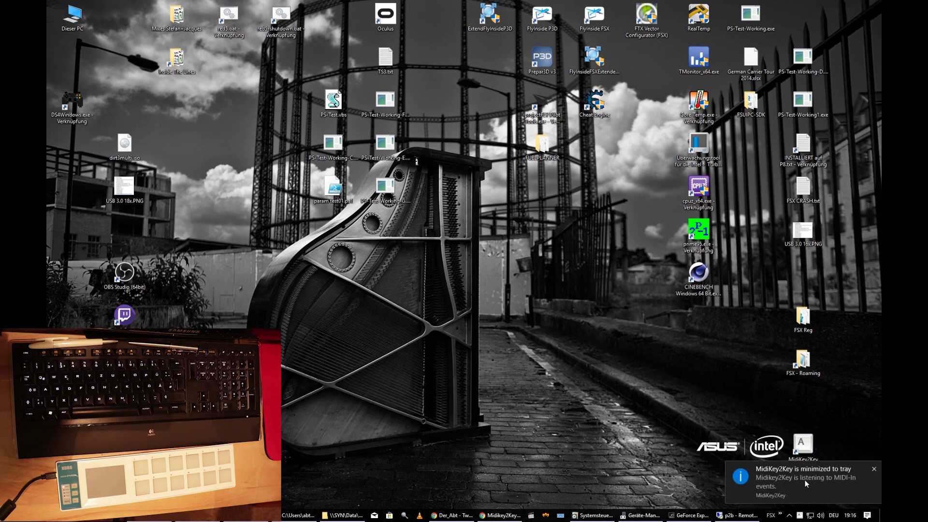
left_click(874, 468)
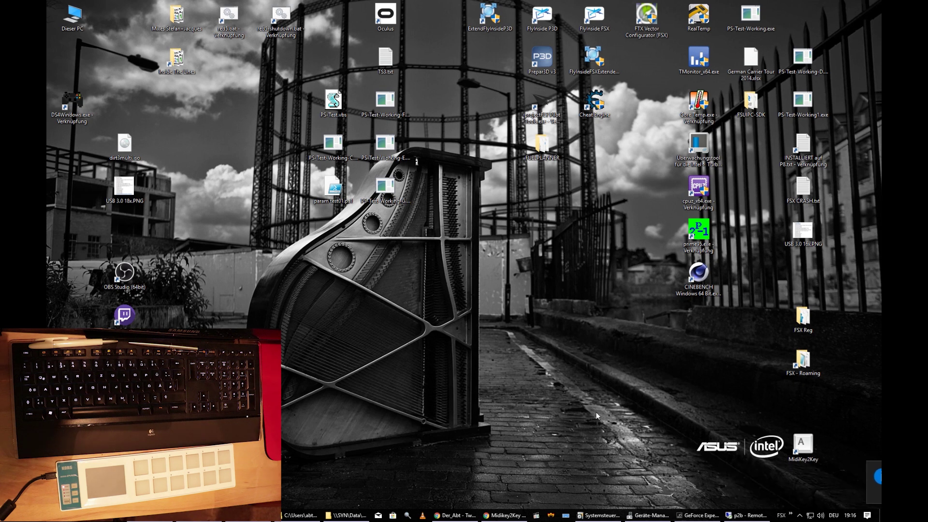
key("ctrl+alt+o")
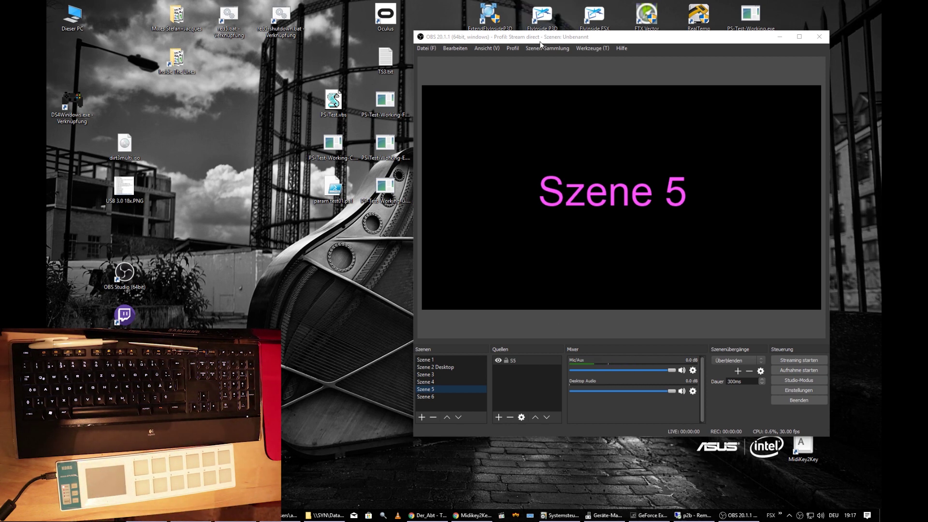
left_click(591, 144)
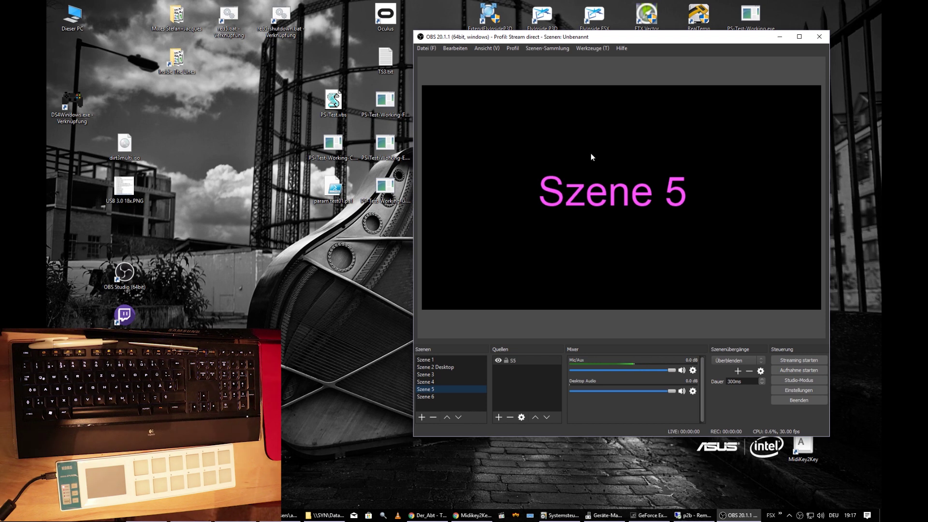
left_click(266, 293)
key("ctrl+2")
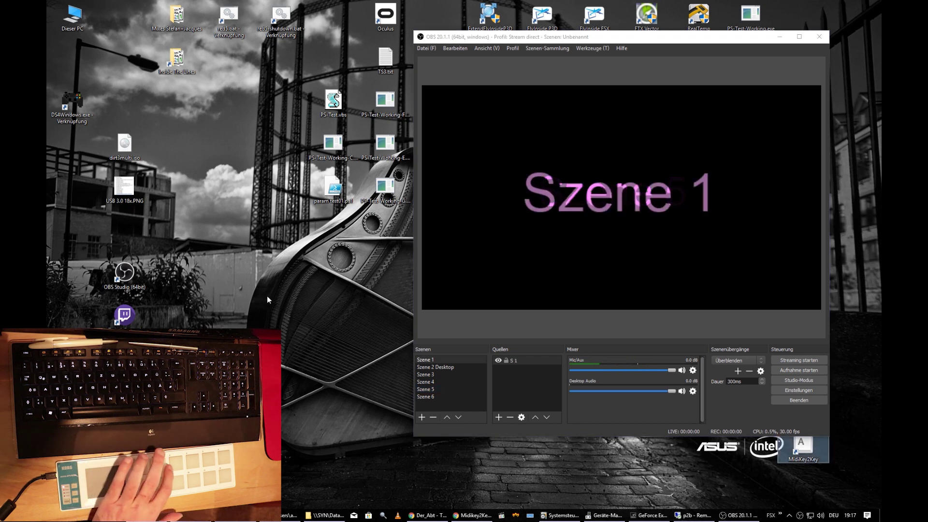
key("ctrl+3")
key("ctrl+4")
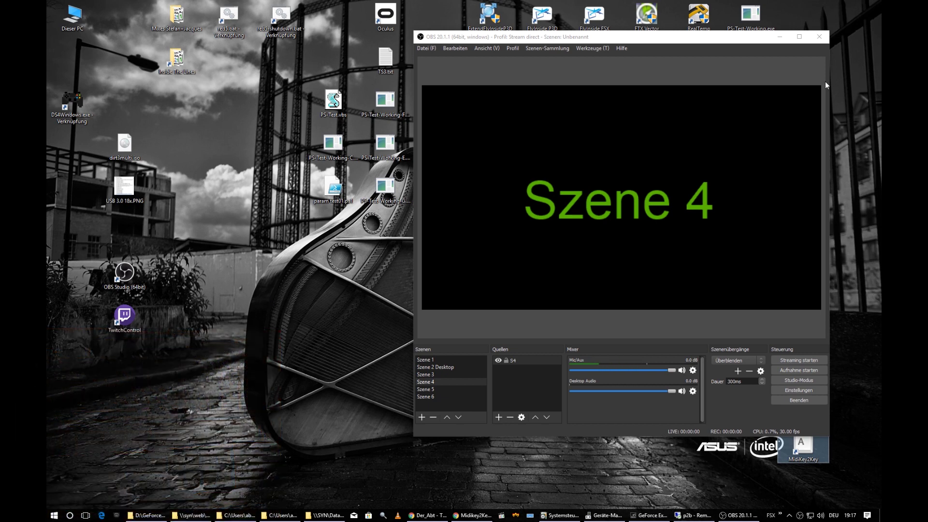
left_click(822, 36)
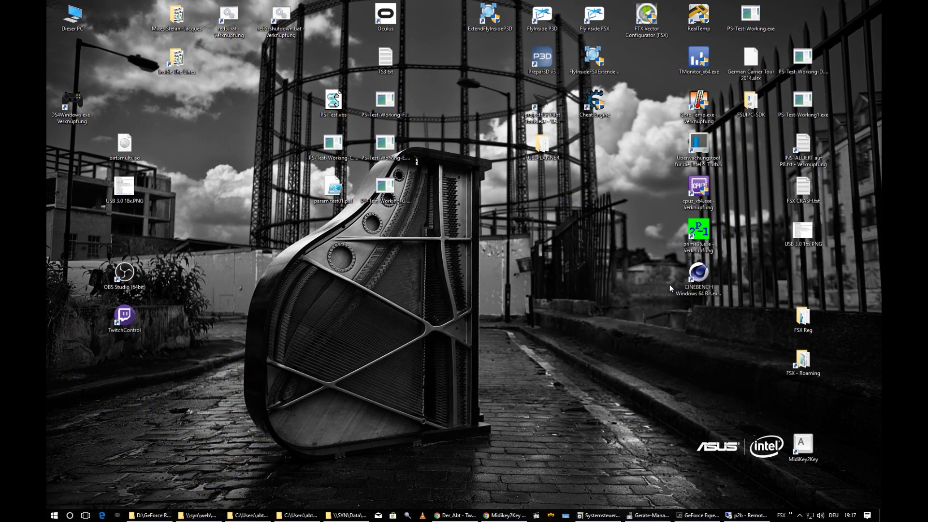
- Restore MIDIKey2Key from the tray and open action Nr. 8 (NoteOn H/B4) for editing
left_click(799, 516)
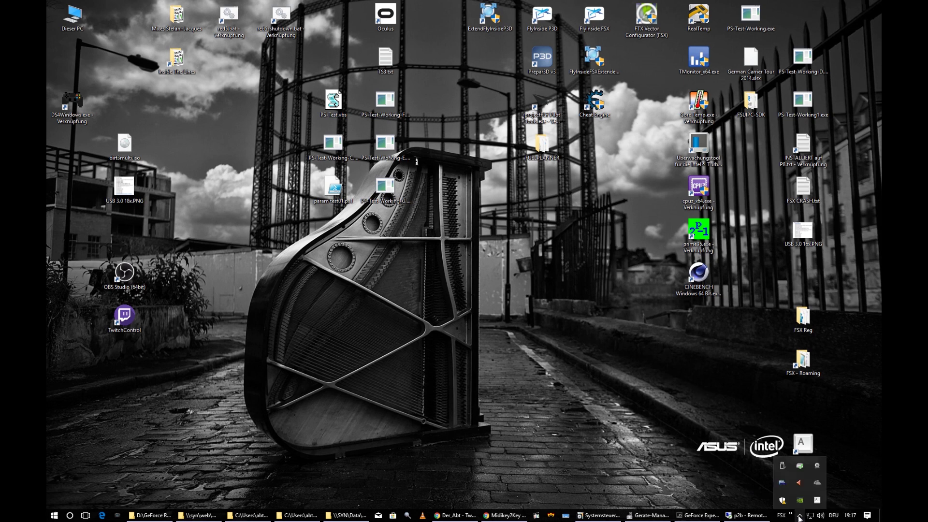
double_click(817, 500)
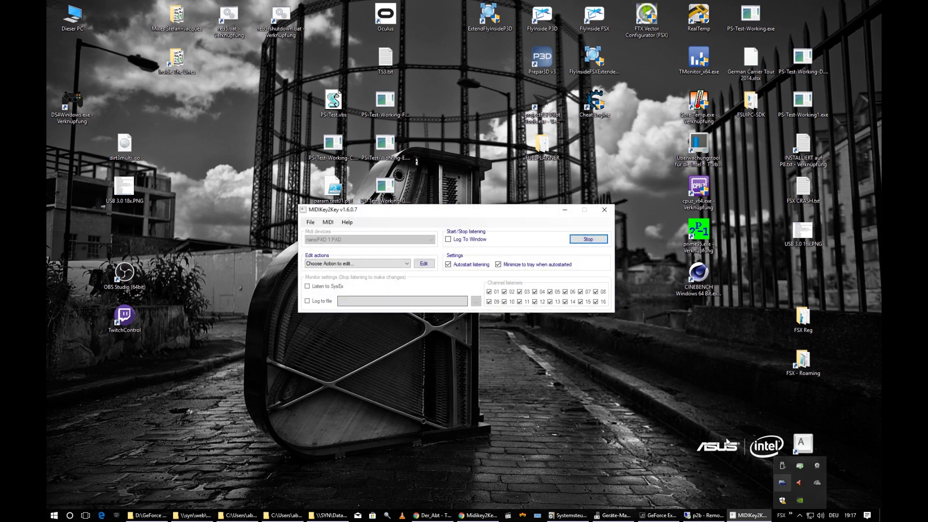
left_click_drag(440, 213, 425, 188)
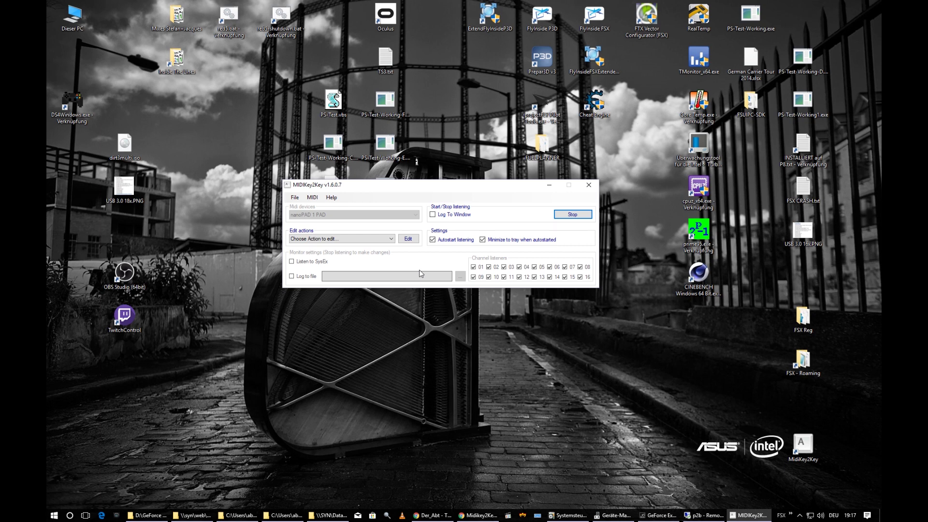
left_click(389, 241)
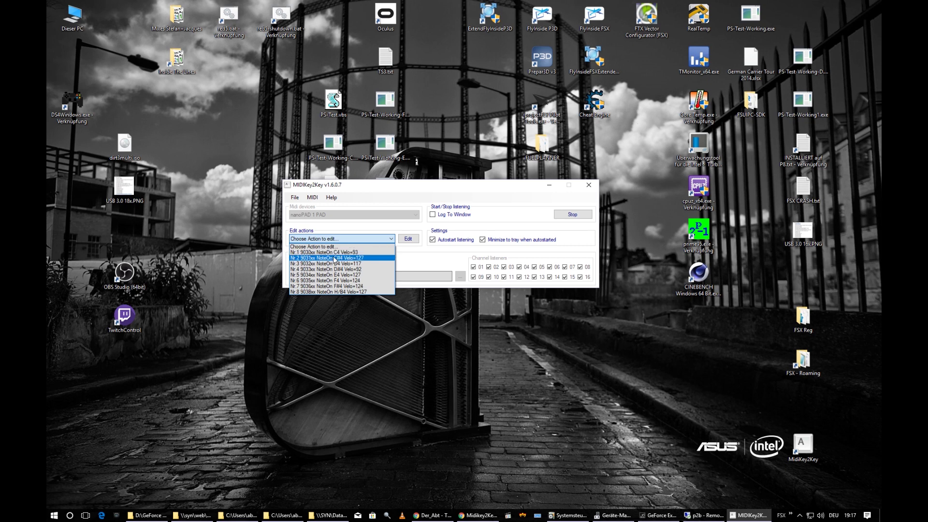
left_click(339, 292)
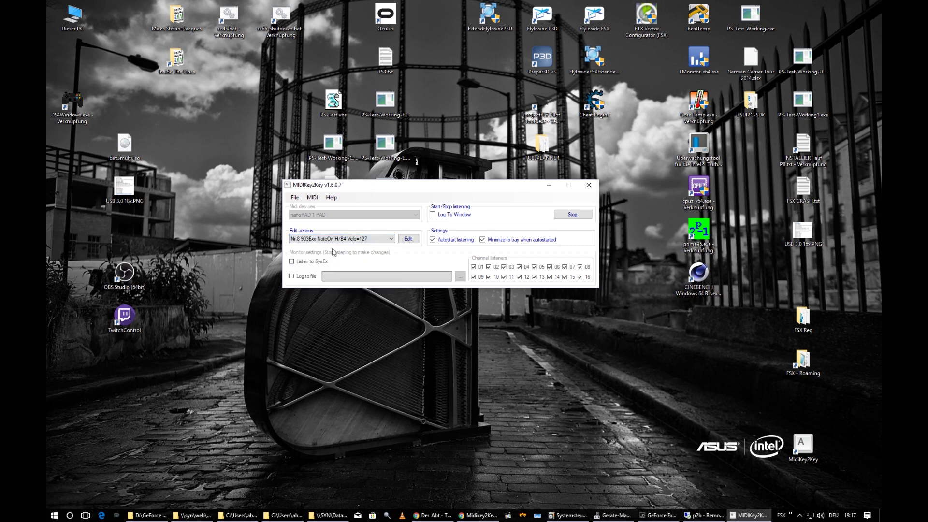
left_click(413, 241)
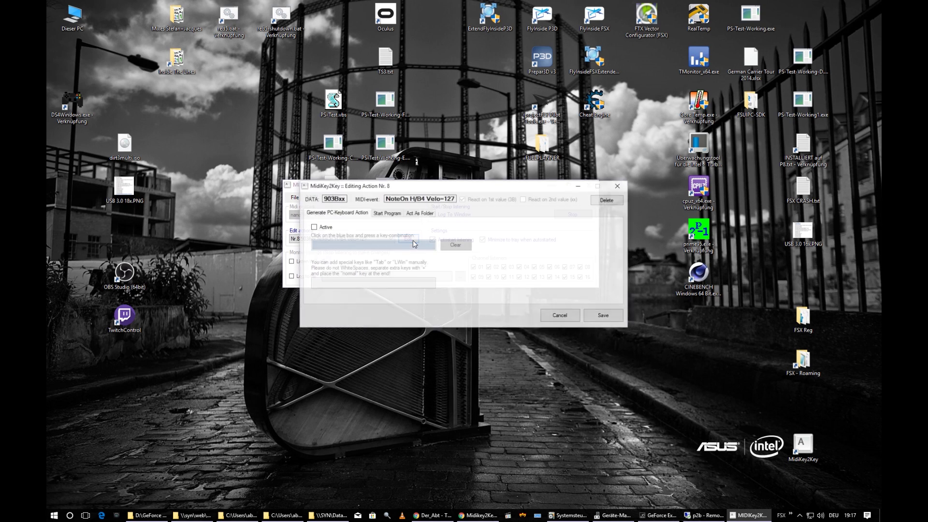
- Check action Nr. 8's Start Program settings for launching obs64.exe and its working directory
mouse_move(424, 186)
left_mouse_down()
mouse_move(411, 190)
mouse_move(412, 181)
left_mouse_up()
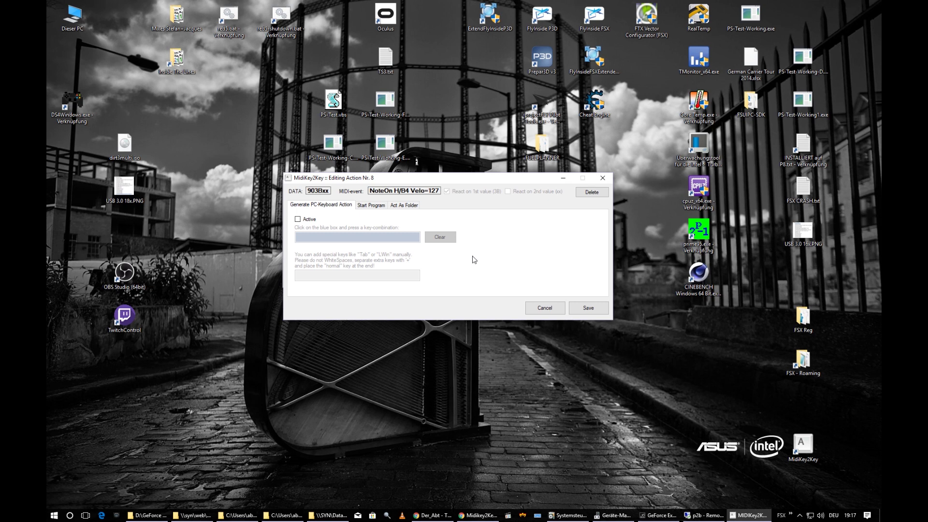
left_click(375, 206)
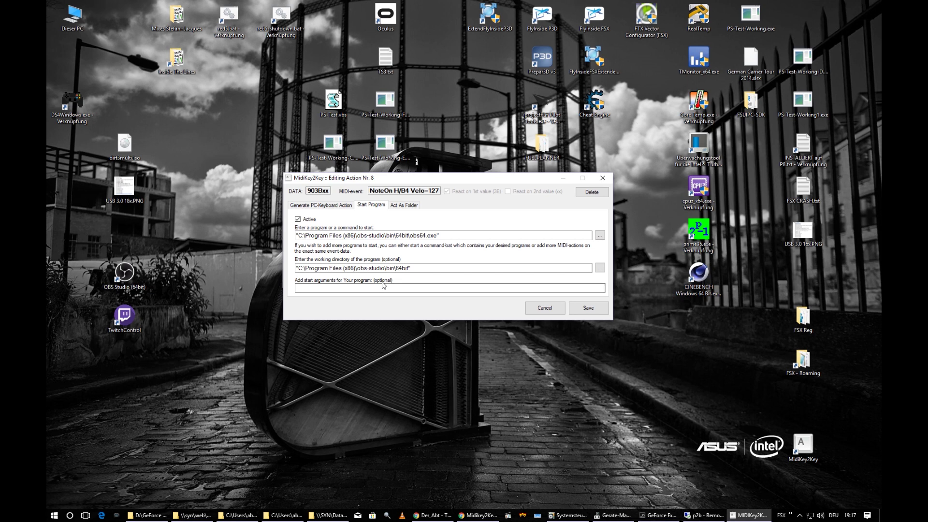
left_click(398, 269)
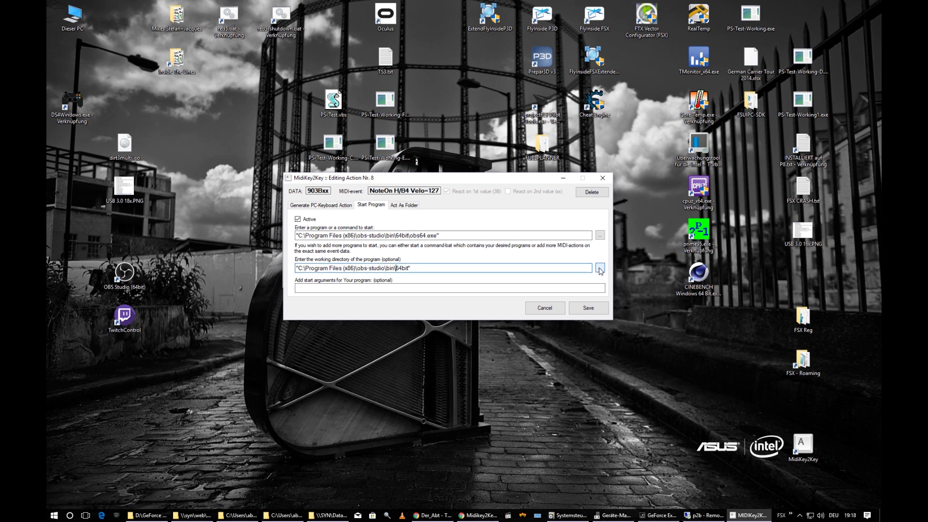
- Activate the Generate PC-Keyboard Action and select the key-combination box, ready for a shortcut
mouse_move(530, 183)
left_mouse_down()
mouse_move(529, 196)
mouse_move(528, 181)
left_mouse_up()
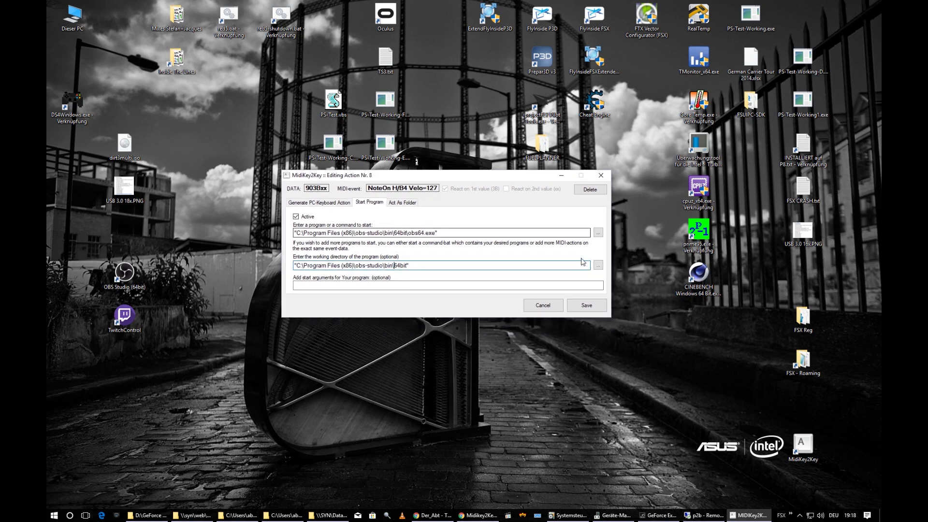
left_click(338, 205)
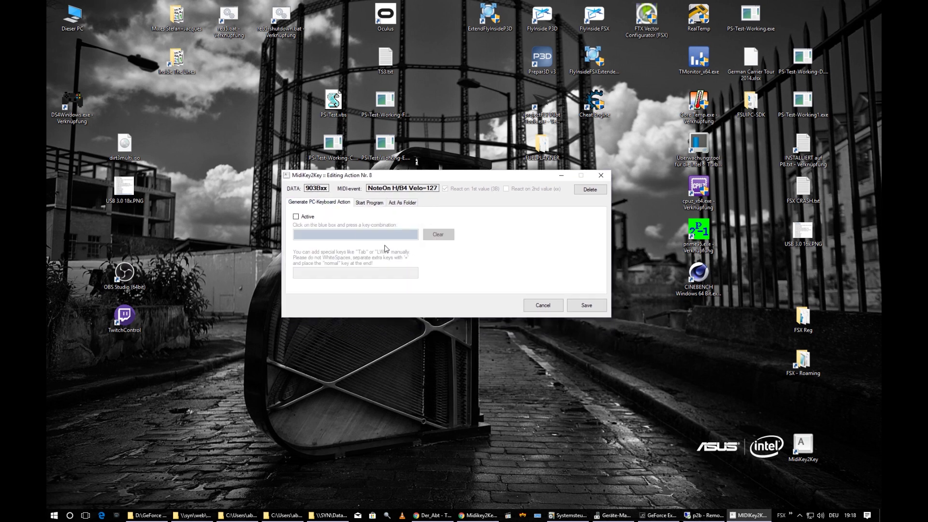
left_click(296, 217)
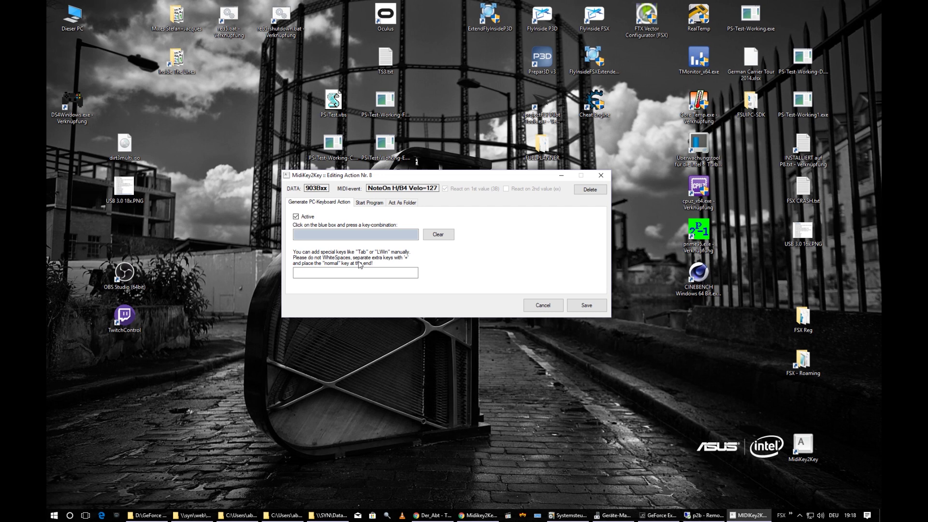
left_click(363, 234)
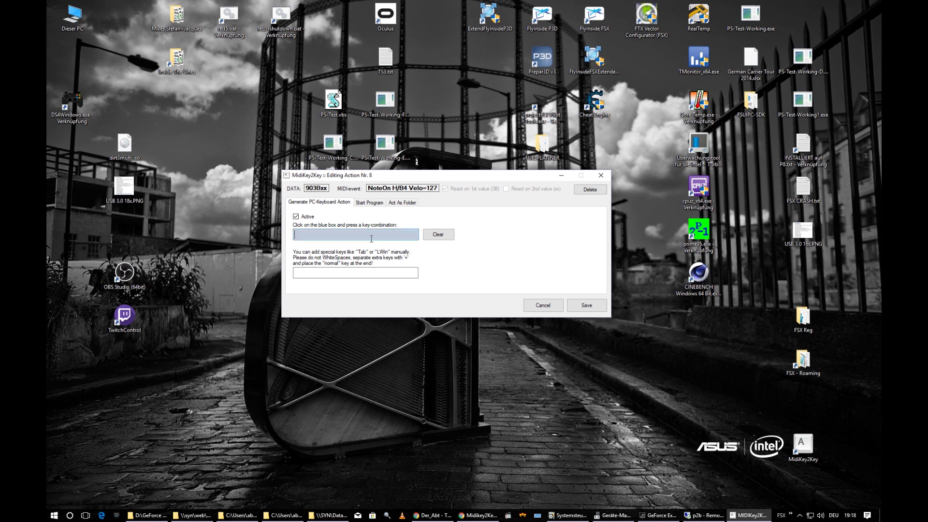